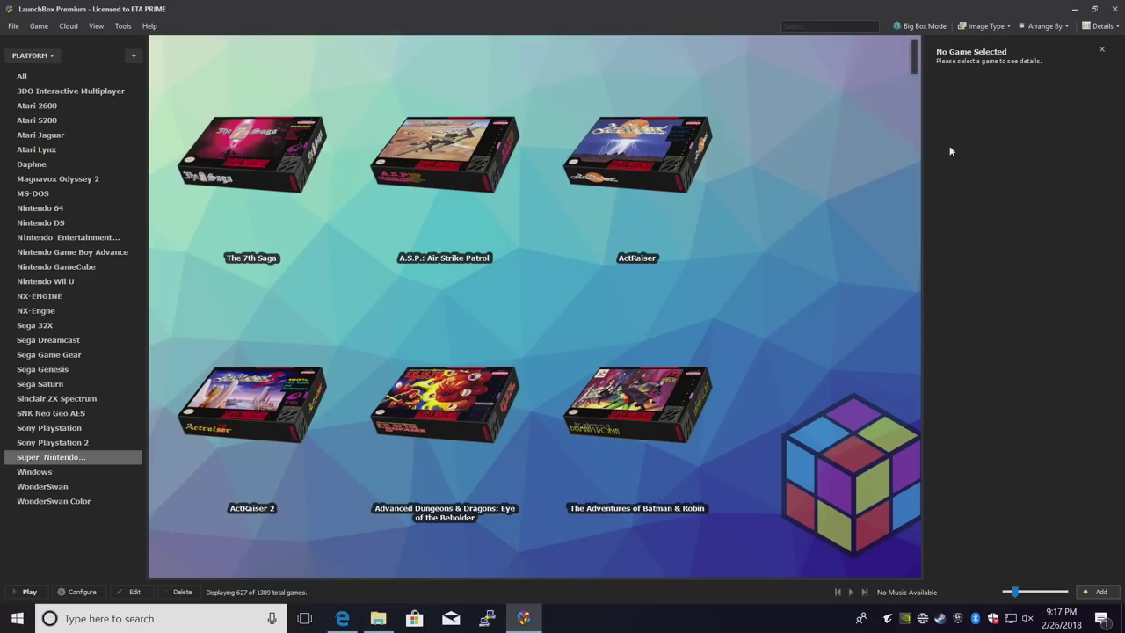
Launch RetroArch from the LaunchBox\Emulators\RetroArch folder on drive D
{"action": "right_click", "coordinate": [261, 132]}
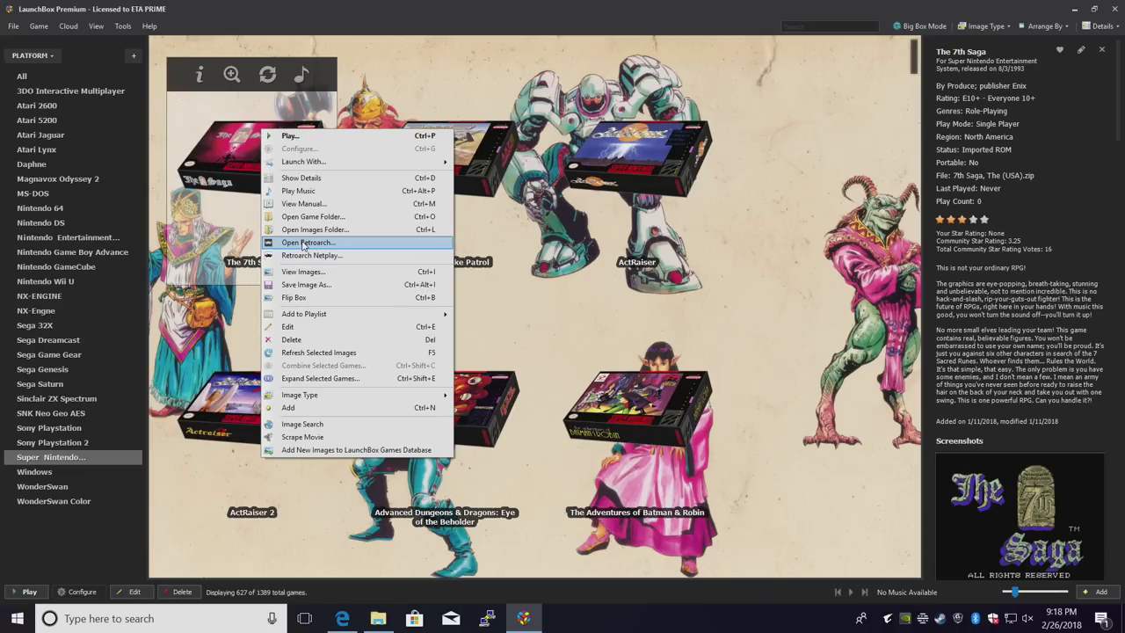
{"action": "left_click", "coordinate": [302, 243]}
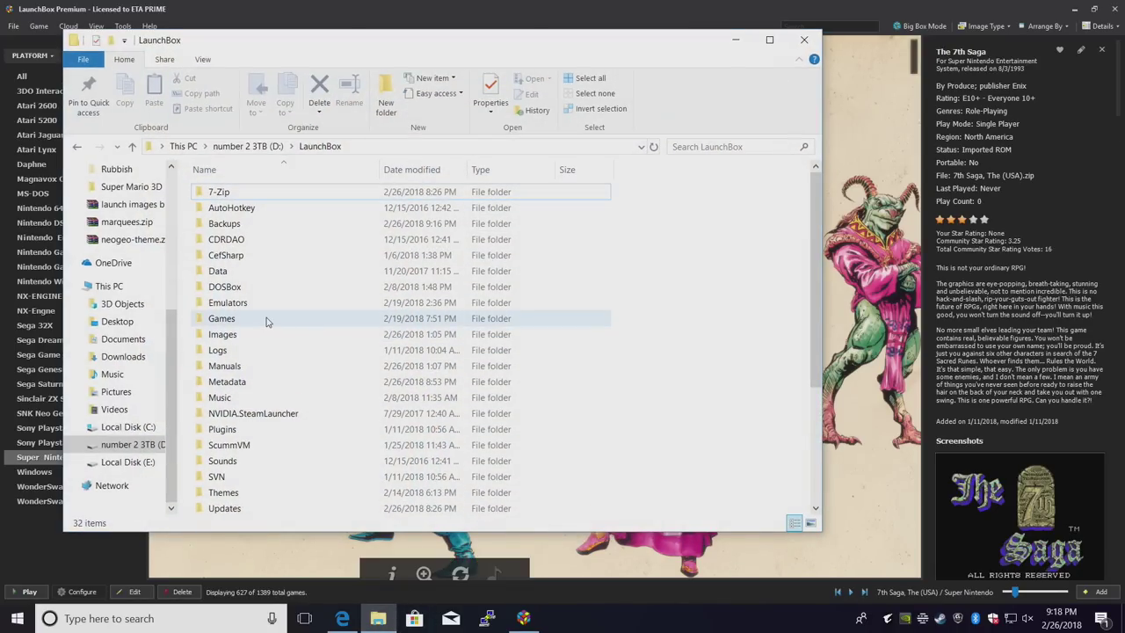
{"action": "scroll", "coordinate": [276, 308], "scroll_direction": "down", "scroll_amount": 1}
{"action": "double_click", "coordinate": [239, 271]}
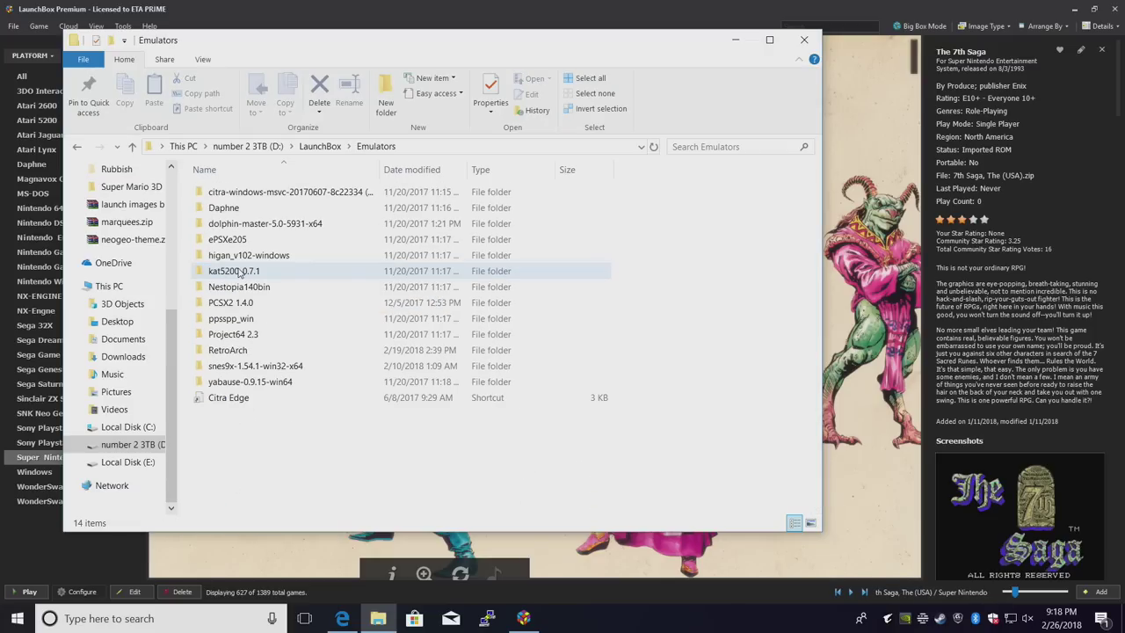
{"action": "double_click", "coordinate": [250, 350]}
{"action": "scroll", "coordinate": [257, 371], "scroll_direction": "down", "scroll_amount": 20}
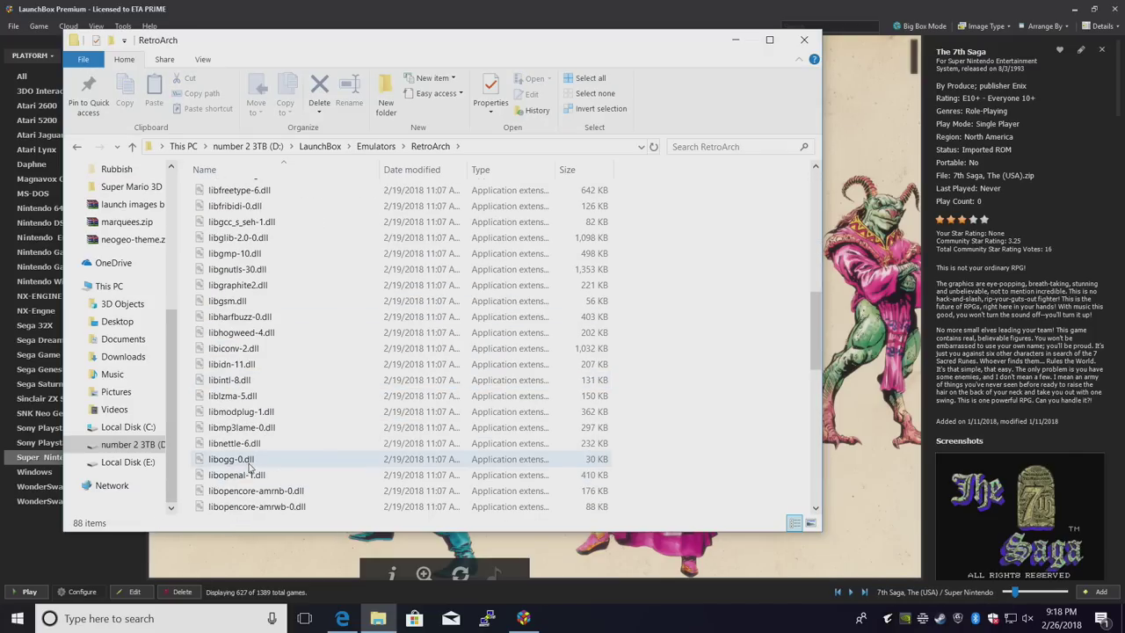
{"action": "double_click", "coordinate": [243, 398]}
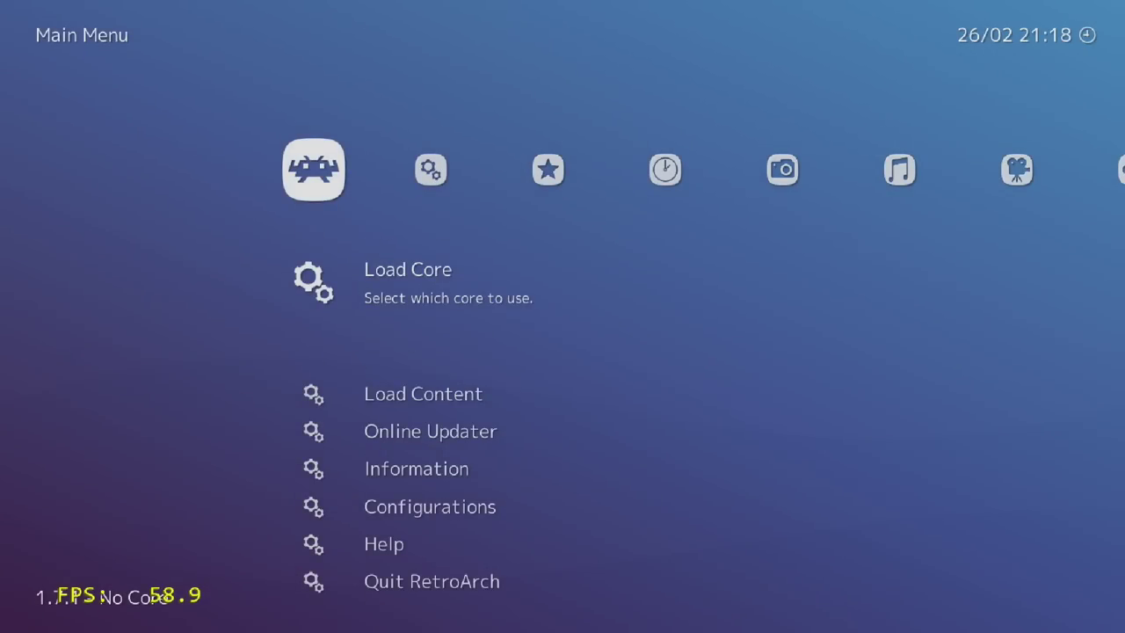
Open the Core Updater within RetroArch's Online Updater
{"action": "key", "text": "Down"}
{"action": "key", "text": "Down"}
{"action": "key", "text": "Return"}
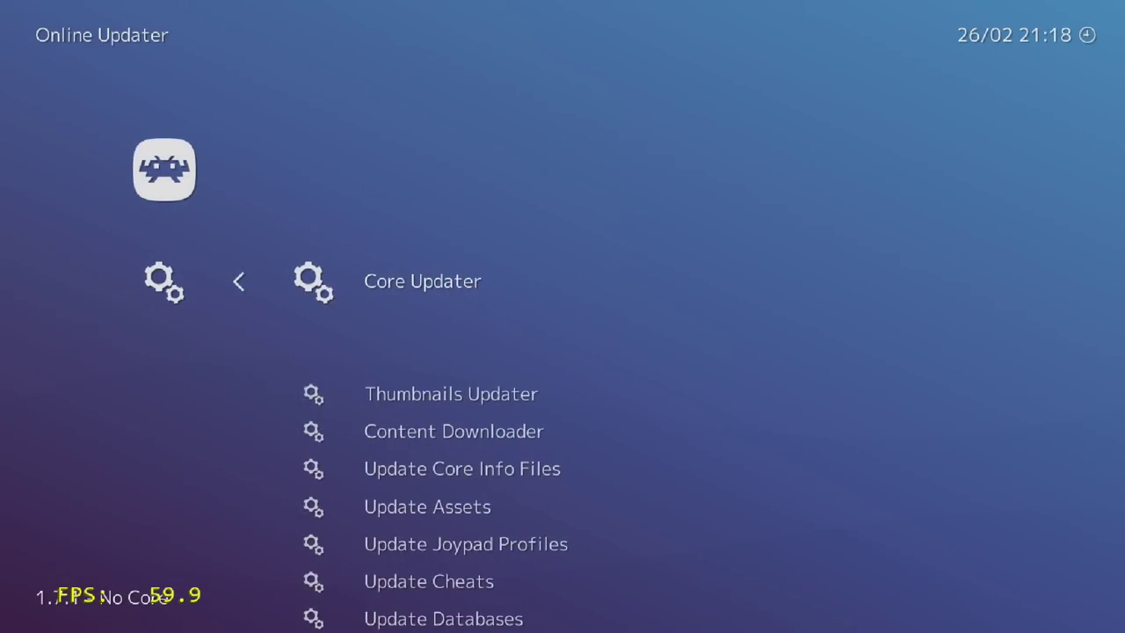
{"action": "key", "text": "Return"}
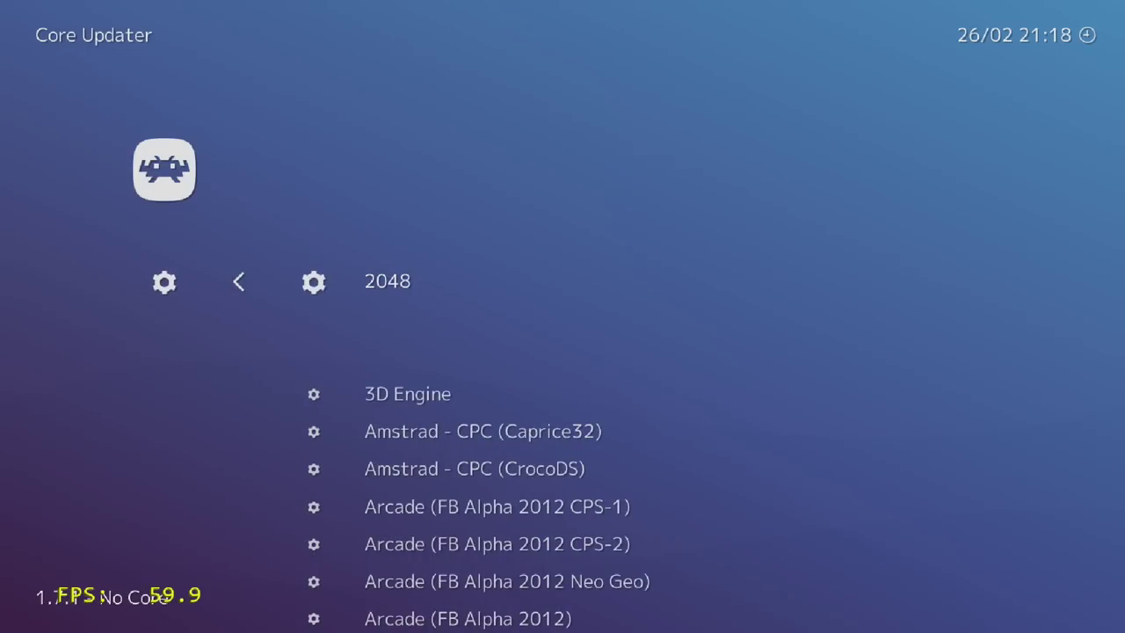
Download the Nintendo - 3DS (Citra) core and return to the main menu
{"action": "key", "text": "Down"}
{"action": "key", "text": "Down"}
{"action": "key", "text": "Down"}
{"action": "key", "text": "Down"}
{"action": "key", "text": "Down"}
{"action": "key", "text": "Down"}
{"action": "key", "text": "Down"}
{"action": "key", "text": "Down"}
{"action": "key", "text": "Down"}
{"action": "key", "text": "Down"}
{"action": "key", "text": "Down"}
{"action": "key", "text": "Down"}
{"action": "key", "text": "Down"}
{"action": "key", "text": "Down"}
{"action": "key", "text": "Down"}
{"action": "key", "text": "Down"}
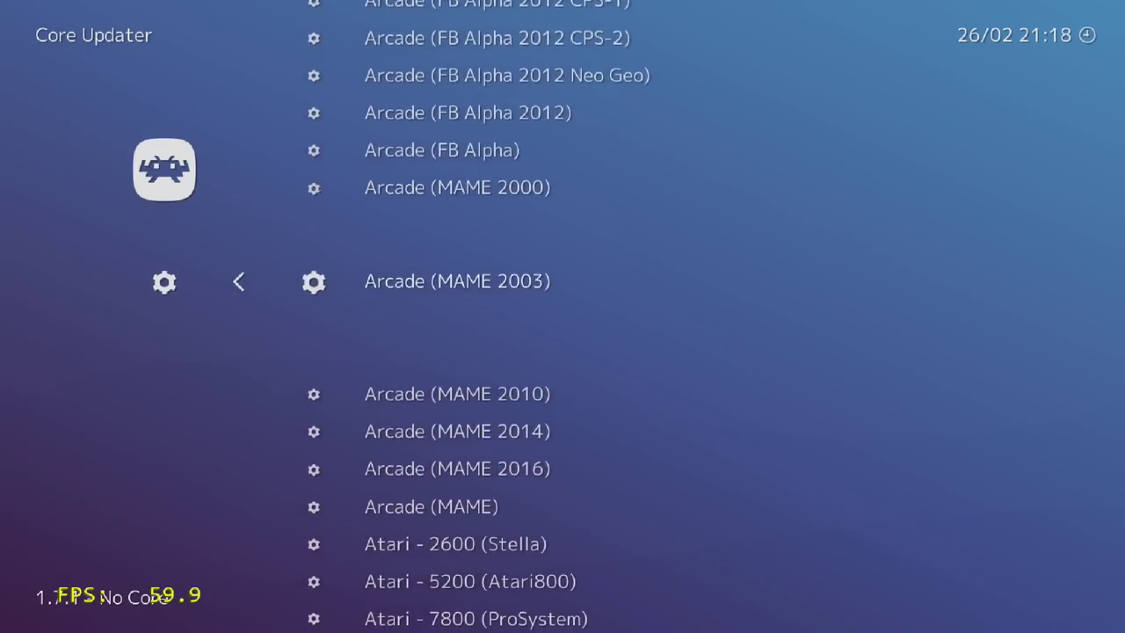
{"action": "key", "text": "Down"}
{"action": "key", "text": "Down"}
{"action": "key", "text": "Down"}
{"action": "key", "text": "Down"}
{"action": "key", "text": "Down"}
{"action": "key", "text": "Down"}
{"action": "key", "text": "Down"}
{"action": "key", "text": "Down"}
{"action": "key", "text": "Down"}
{"action": "key", "text": "Down"}
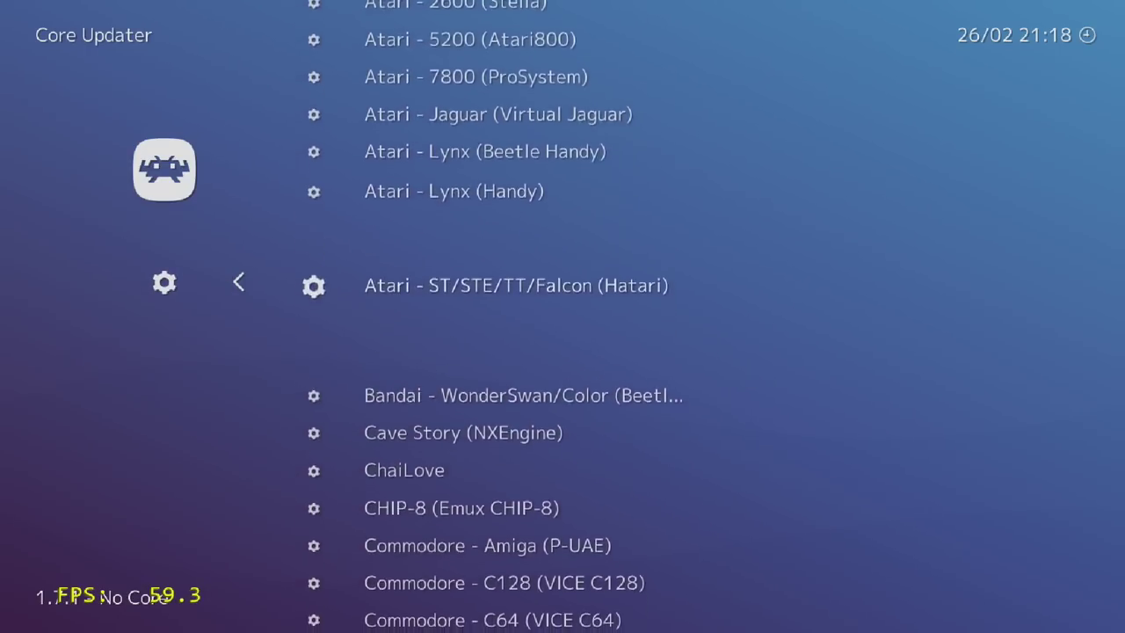
{"action": "key", "text": "Down"}
{"action": "key", "text": "Down"}
{"action": "key", "text": "Down"}
{"action": "key", "text": "Down"}
{"action": "key", "text": "Down"}
{"action": "key", "text": "Down"}
{"action": "key", "text": "Down"}
{"action": "key", "text": "Down"}
{"action": "key", "text": "Down"}
{"action": "key", "text": "Down"}
{"action": "key", "text": "Down"}
{"action": "key", "text": "Down"}
{"action": "key", "text": "Down"}
{"action": "key", "text": "Down"}
{"action": "key", "text": "Down"}
{"action": "key", "text": "Down"}
{"action": "key", "text": "Down"}
{"action": "key", "text": "Down"}
{"action": "key", "text": "Down"}
{"action": "key", "text": "Down"}
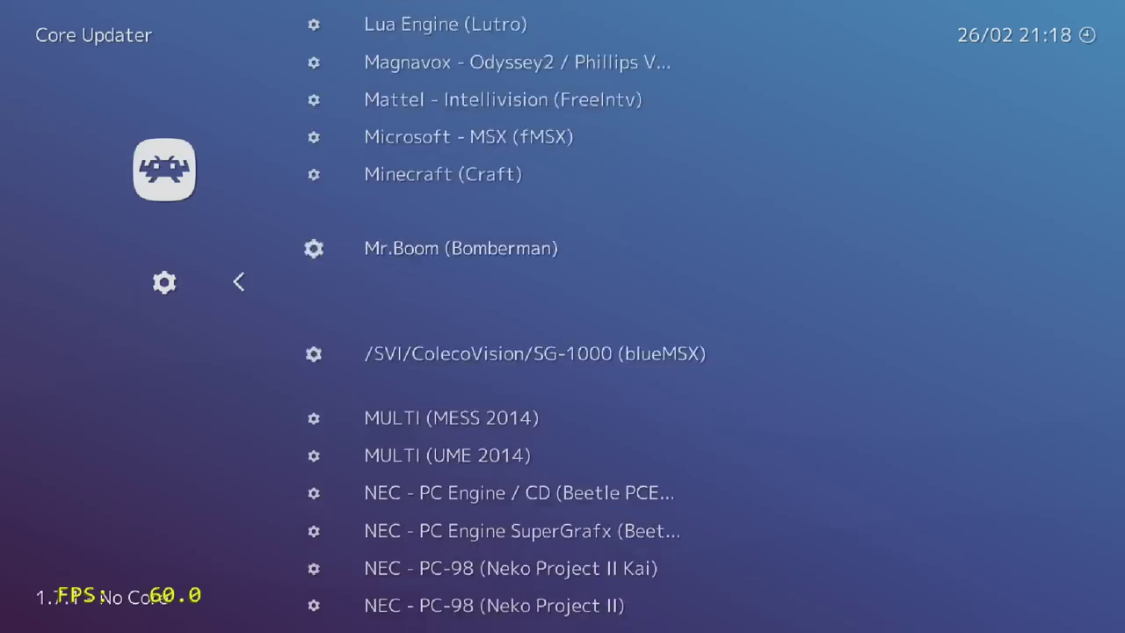
{"action": "key", "text": "Return"}
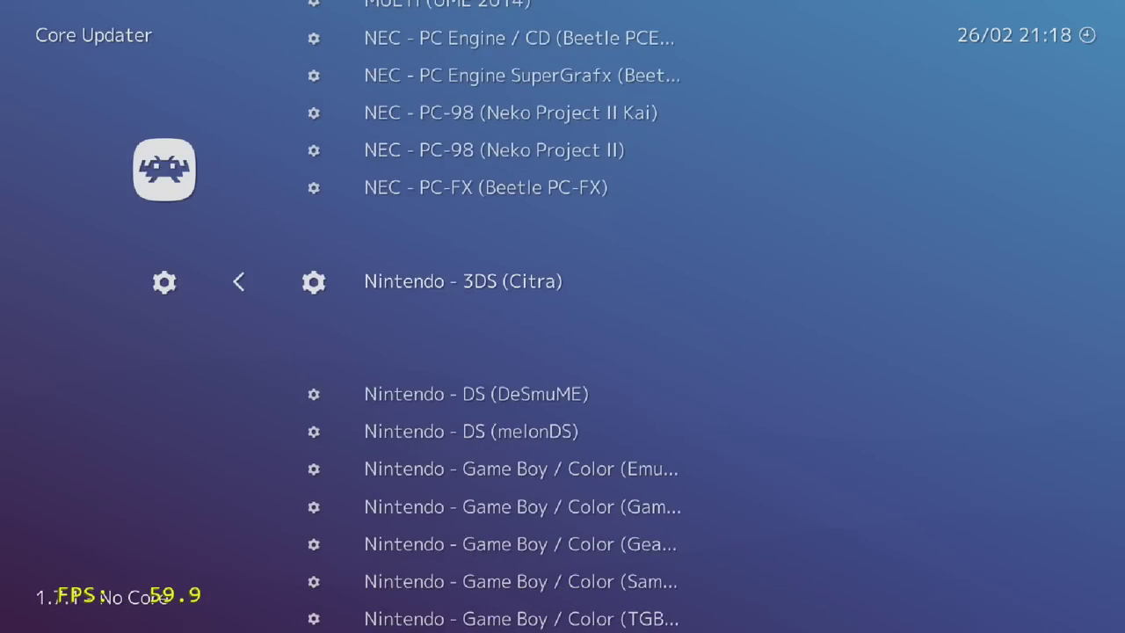
{"action": "key", "text": "BackSpace"}
{"action": "key", "text": "BackSpace"}
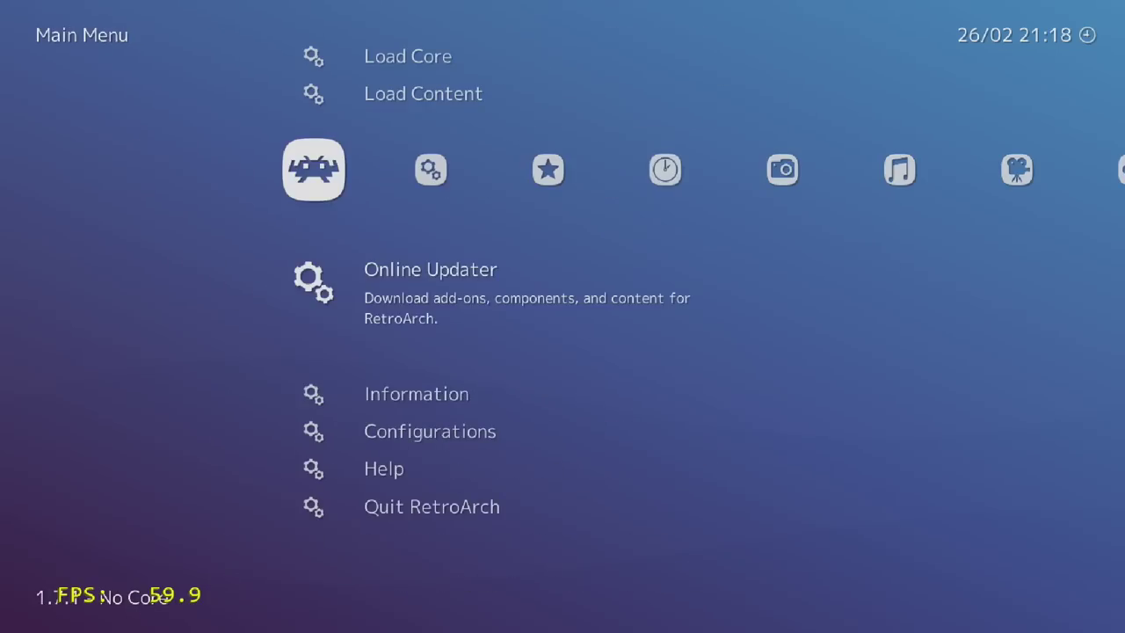
Open RetroArch's Input settings and look through the controller options
{"action": "key", "text": "Right"}
{"action": "key", "text": "Left"}
{"action": "key", "text": "Up"}
{"action": "key", "text": "Up"}
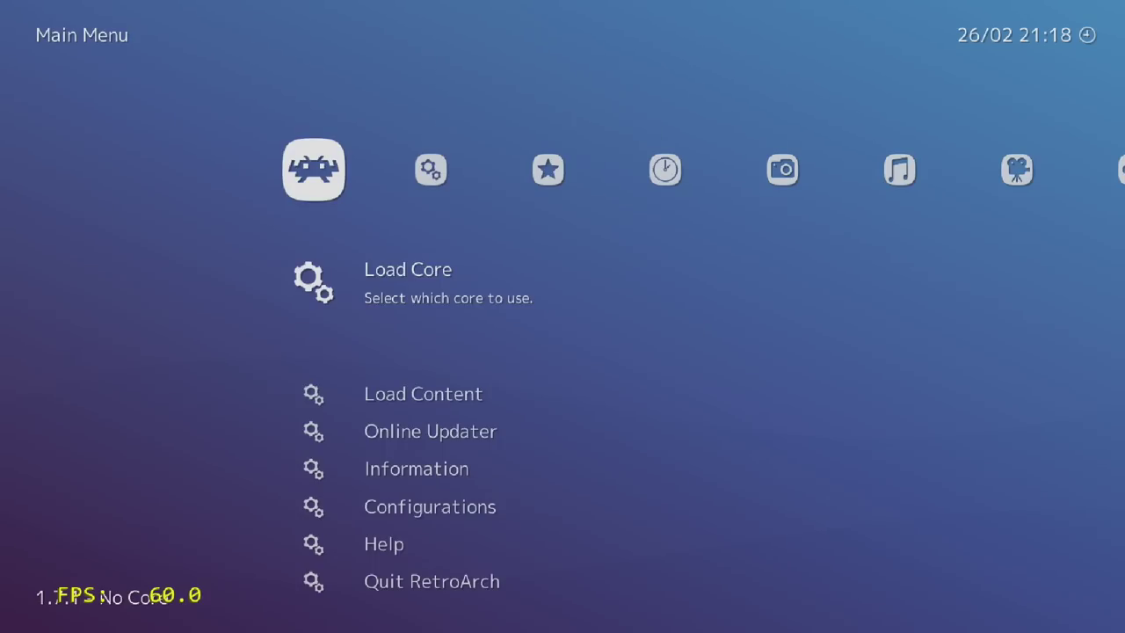
{"action": "key", "text": "Right"}
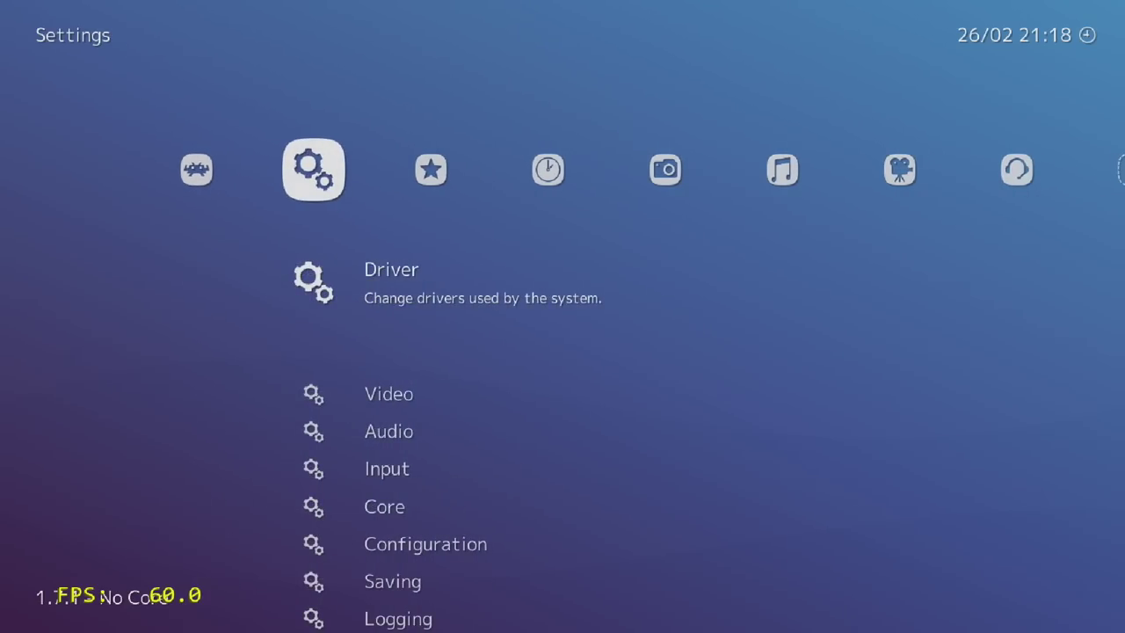
{"action": "key", "text": "Down"}
{"action": "key", "text": "Down"}
{"action": "key", "text": "Down"}
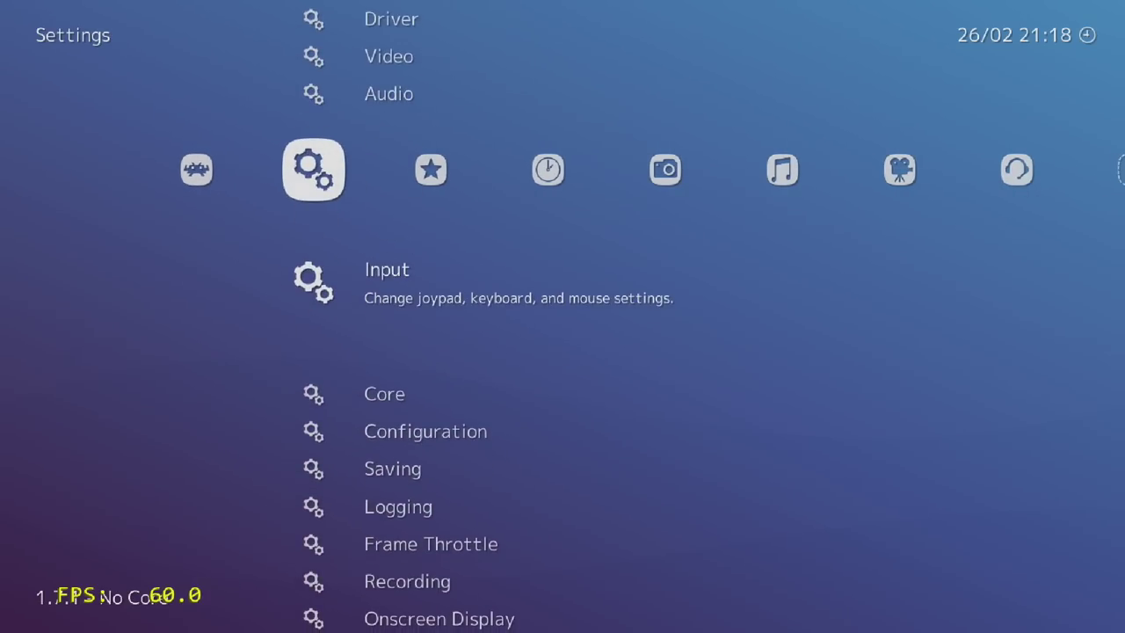
{"action": "key", "text": "Return"}
{"action": "key", "text": "Down"}
{"action": "key", "text": "Down"}
{"action": "key", "text": "Down"}
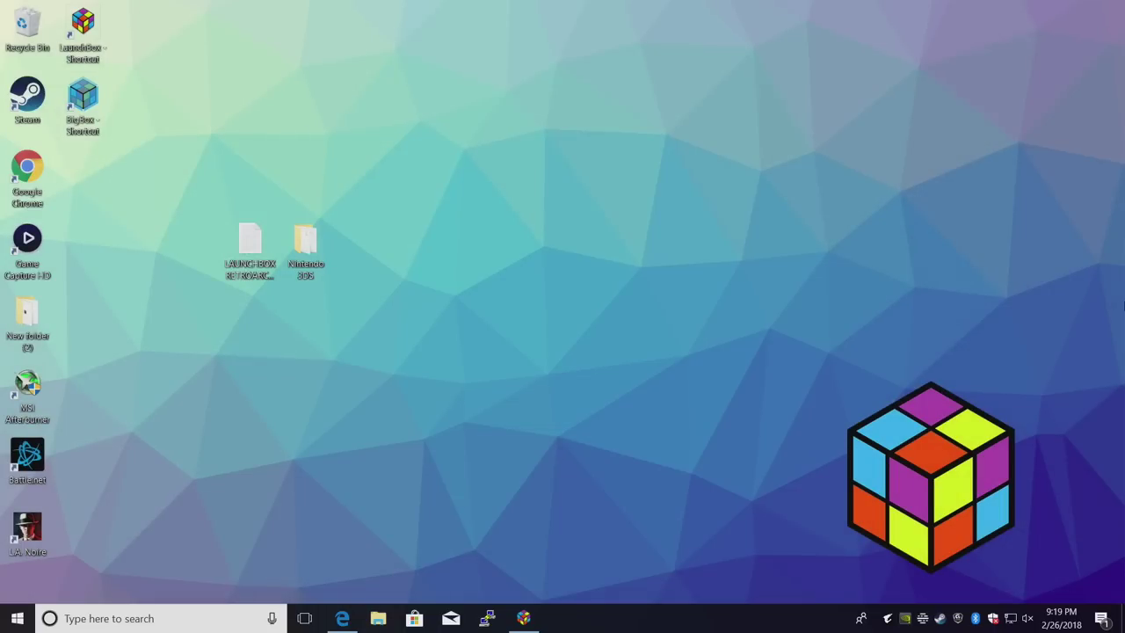
Open LAUNCHBOX RETROARCH 3DS.txt from the desktop, highlight the default command-line parameters for the Citra core, and minimize the file
{"action": "double_click", "coordinate": [253, 244]}
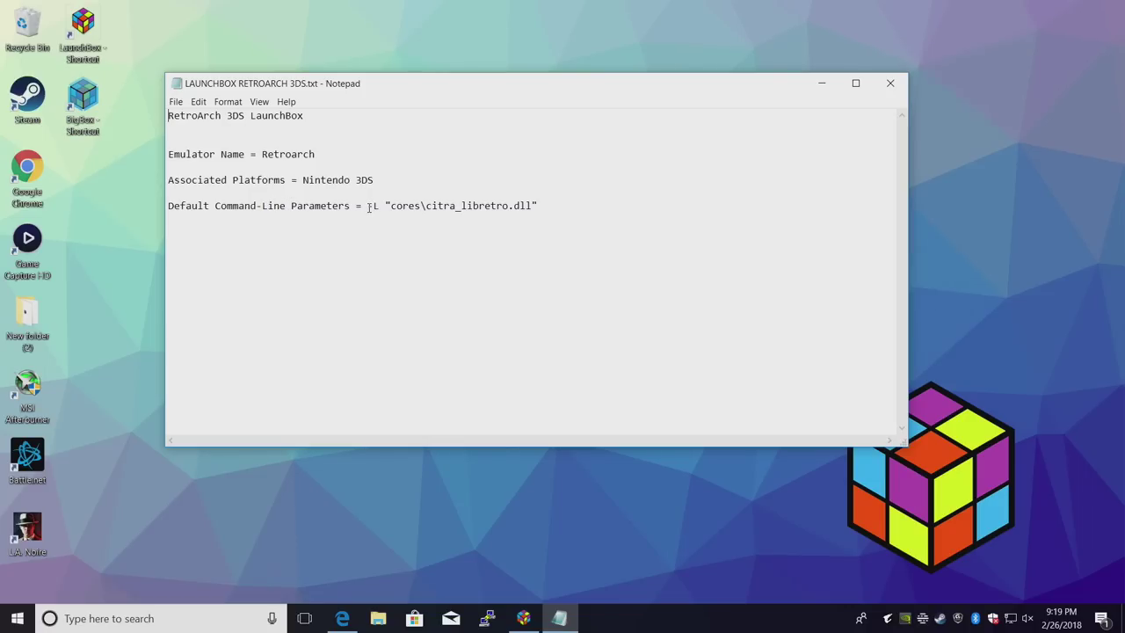
{"action": "left_click_drag", "start_coordinate": [368, 205], "coordinate": [558, 206]}
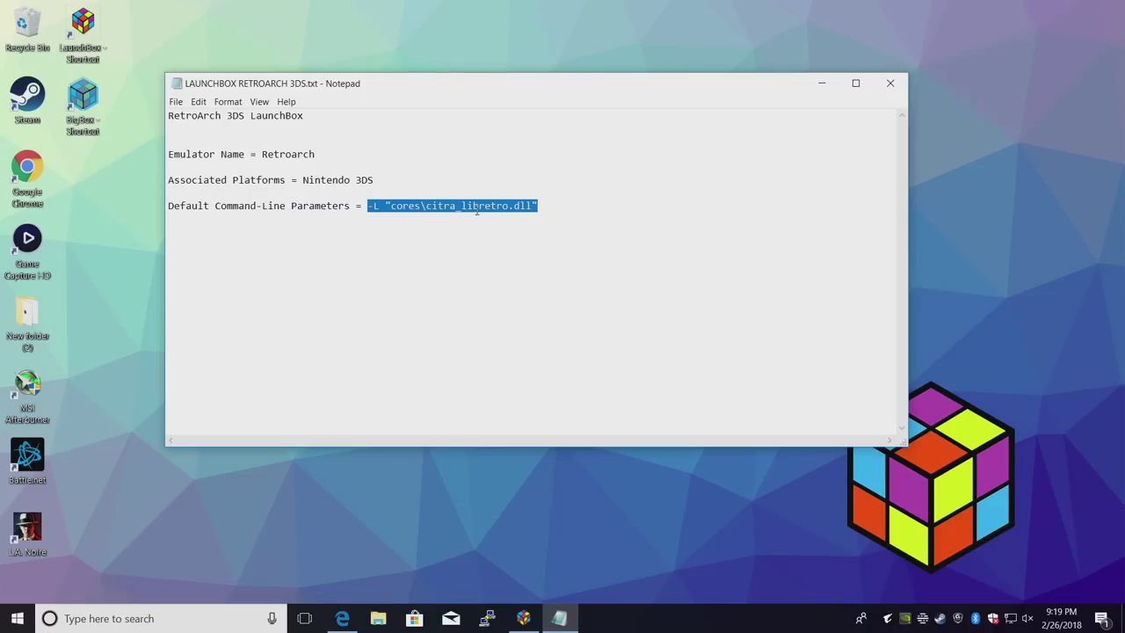
{"action": "left_click", "coordinate": [823, 82]}
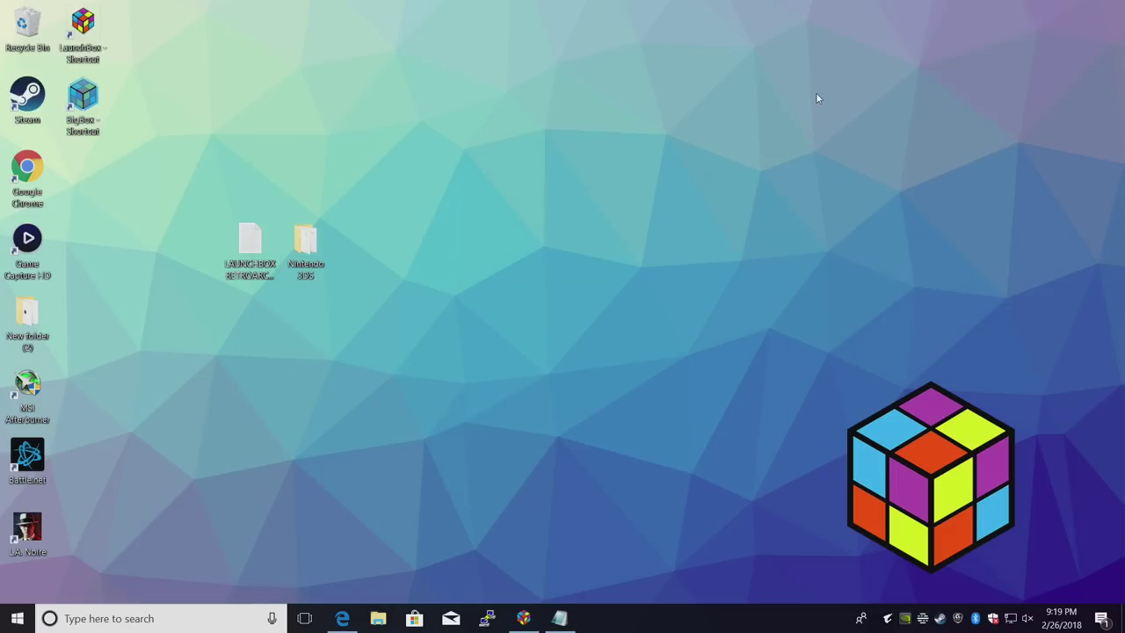
Open the Nintendo 3DS folder on the desktop and widen the Name column to fit the full file names
{"action": "left_click", "coordinate": [316, 272]}
{"action": "double_click", "coordinate": [316, 272]}
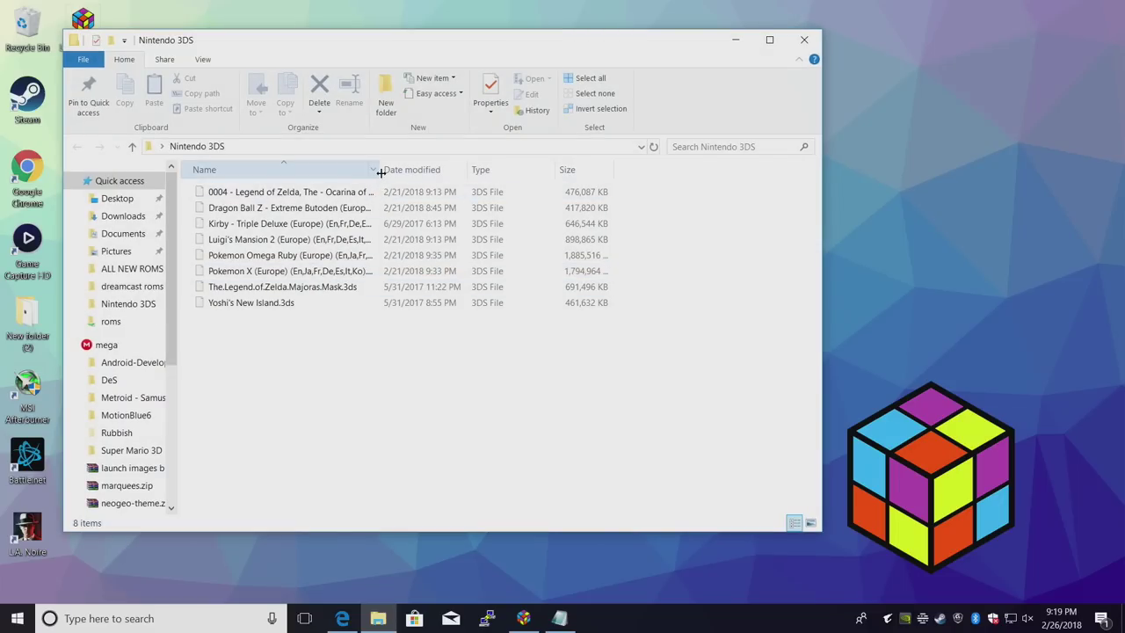
{"action": "left_click_drag", "start_coordinate": [641, 169], "coordinate": [719, 170]}
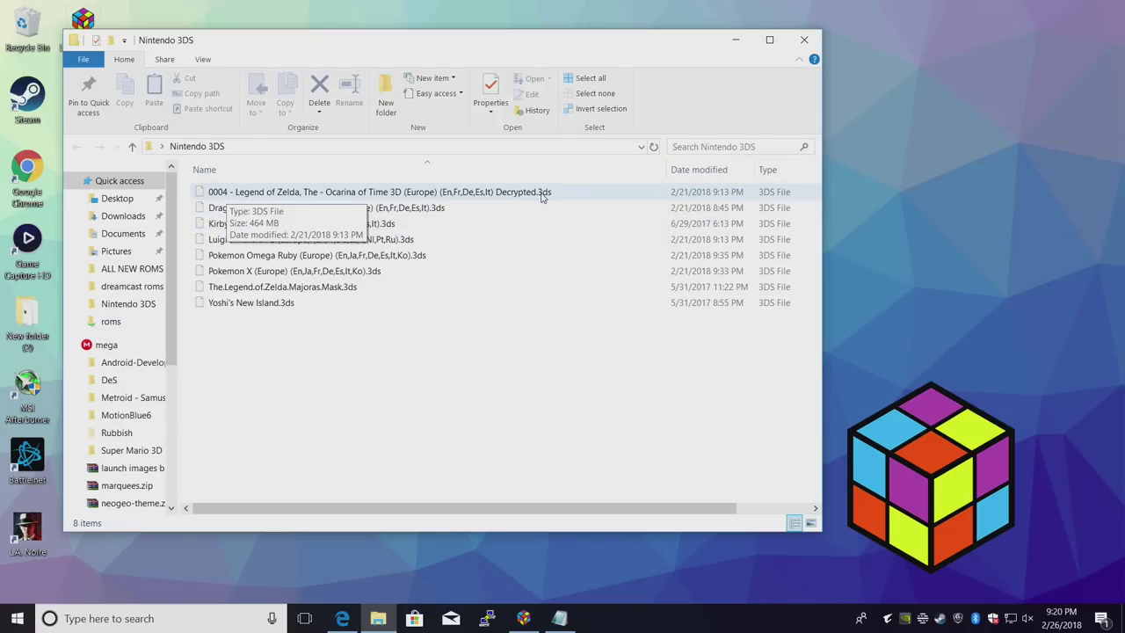
Rename the Ocarina of Time ROM as "Legend of Zelda, The - Ocarina of Time 3D (Europe) (En,Fr,De,Es,It).3ds"
{"action": "right_click", "coordinate": [237, 194]}
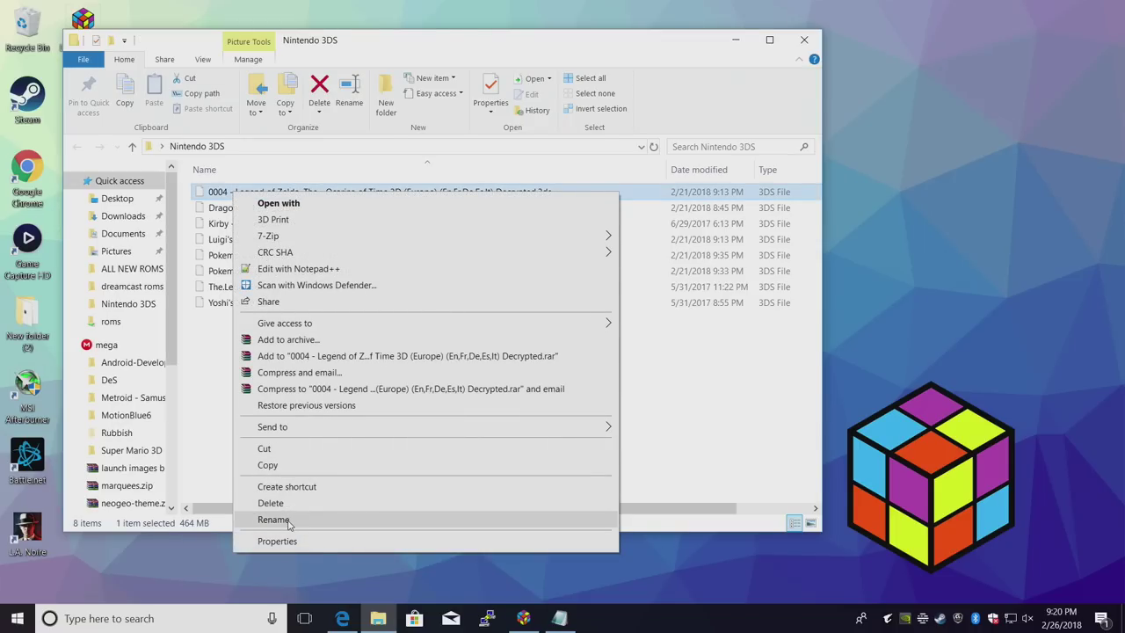
{"action": "left_click", "coordinate": [286, 520]}
{"action": "left_click", "coordinate": [235, 191]}
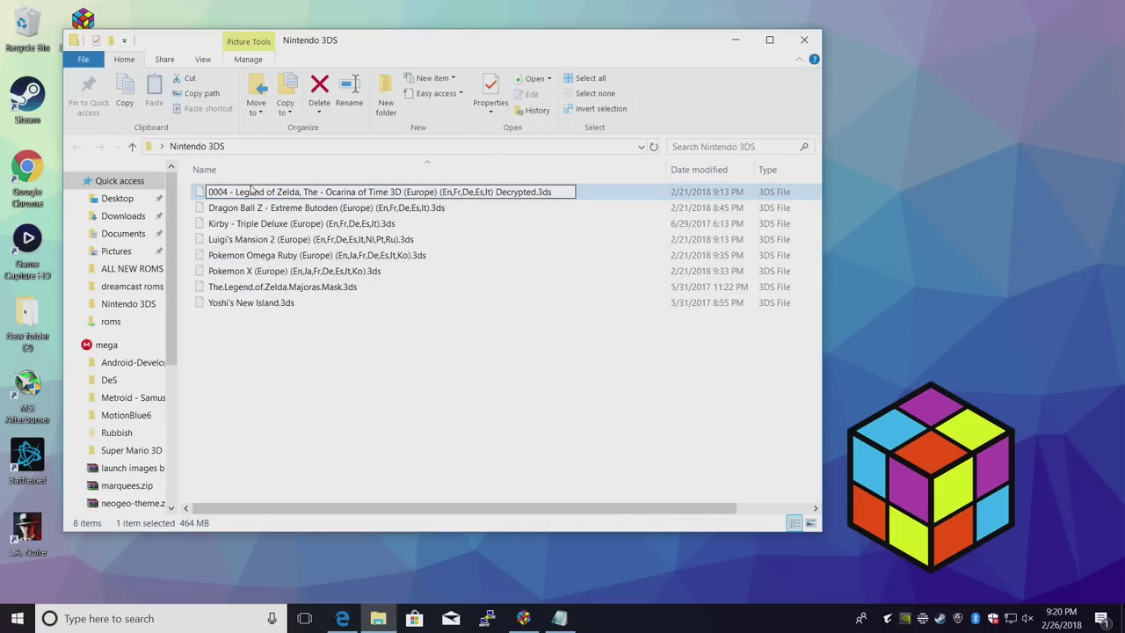
{"action": "key", "text": "BackSpace"}
{"action": "key", "text": "BackSpace"}
{"action": "key", "text": "BackSpace"}
{"action": "key", "text": "BackSpace"}
{"action": "key", "text": "BackSpace"}
{"action": "key", "text": "BackSpace"}
{"action": "key", "text": "BackSpace"}
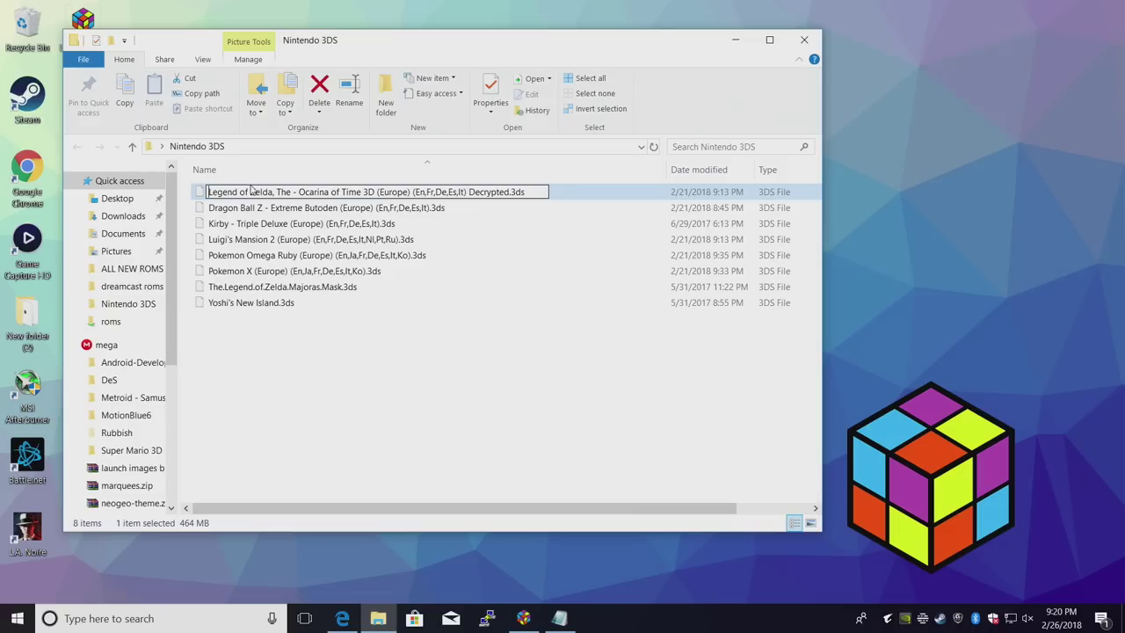
{"action": "left_click", "coordinate": [510, 192]}
{"action": "key", "text": "BackSpace"}
{"action": "key", "text": "BackSpace"}
{"action": "key", "text": "BackSpace"}
{"action": "key", "text": "BackSpace"}
{"action": "key", "text": "BackSpace"}
{"action": "key", "text": "BackSpace"}
{"action": "key", "text": "BackSpace"}
{"action": "key", "text": "BackSpace"}
{"action": "key", "text": "BackSpace"}
{"action": "key", "text": "BackSpace"}
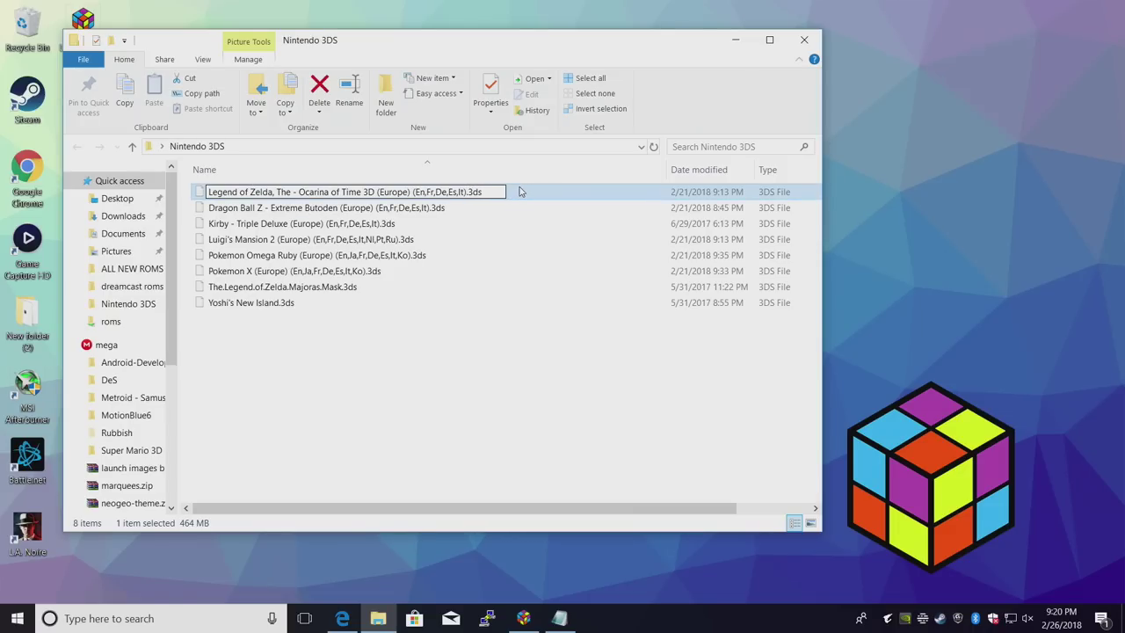
{"action": "left_click", "coordinate": [438, 410]}
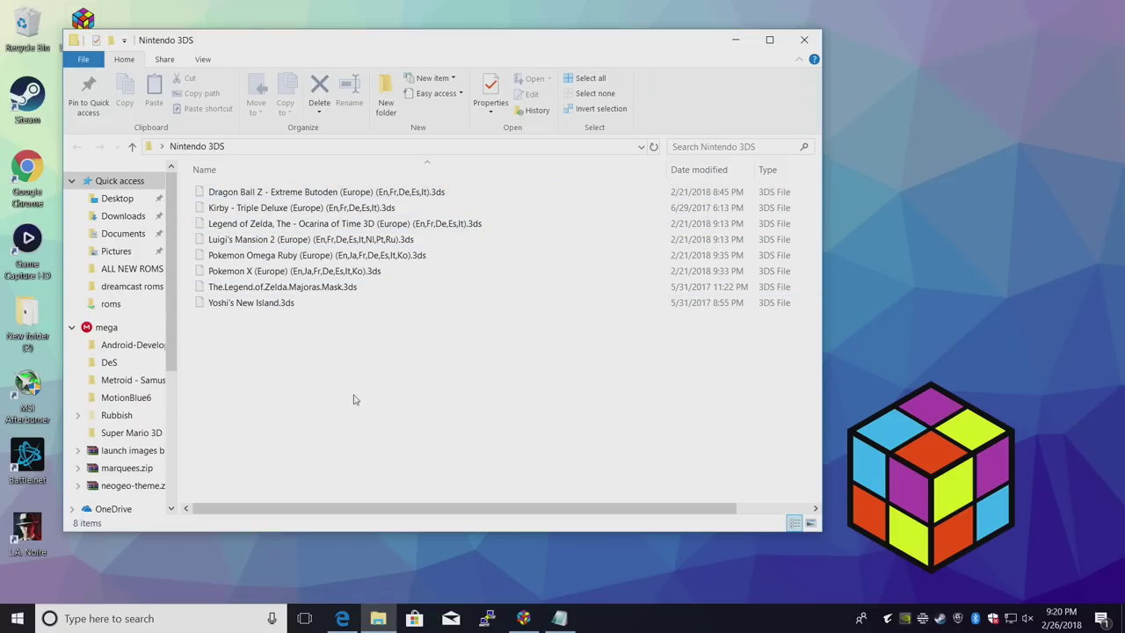
Close the Nintendo 3DS folder window after trying it snapped to half the screen
{"action": "left_click_drag", "start_coordinate": [610, 45], "coordinate": [0, 88]}
{"action": "left_click", "coordinate": [226, 307]}
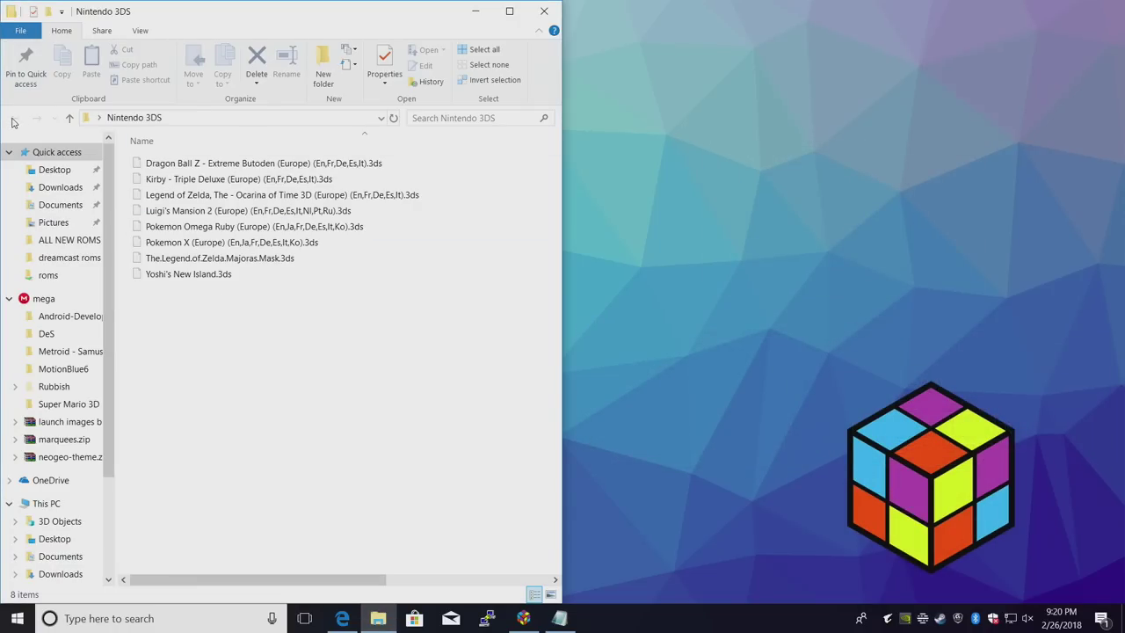
{"action": "left_click", "coordinate": [544, 11]}
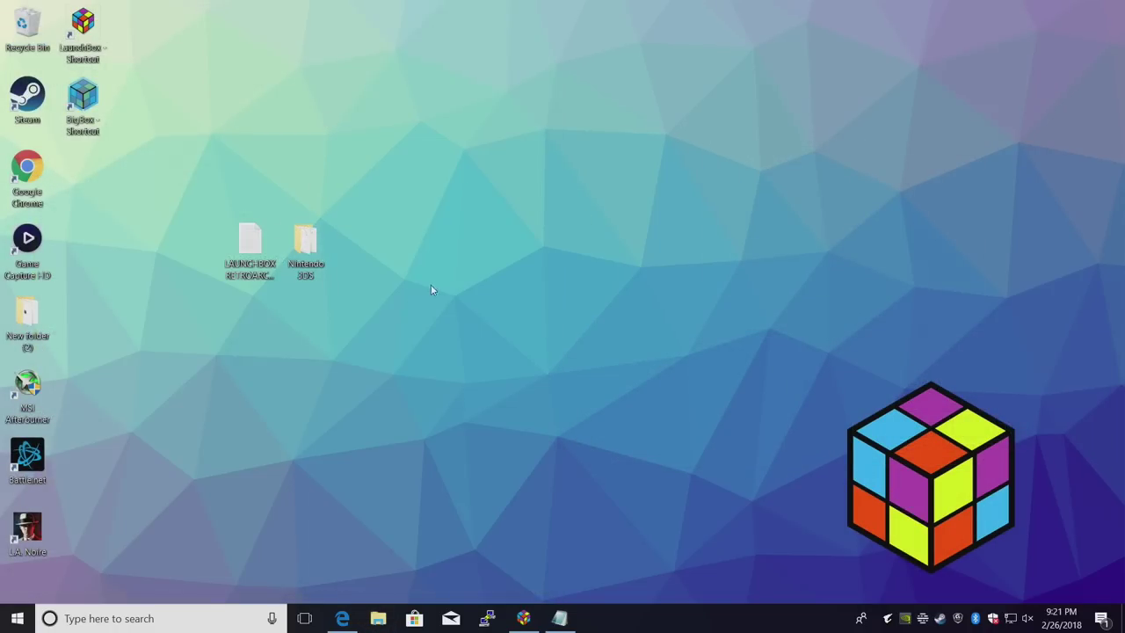
Open the LaunchBox\Games folder on drive D and snap its window to the right half, leaving the desktop's Nintendo 3DS folder uncovered
{"action": "left_click", "coordinate": [378, 618]}
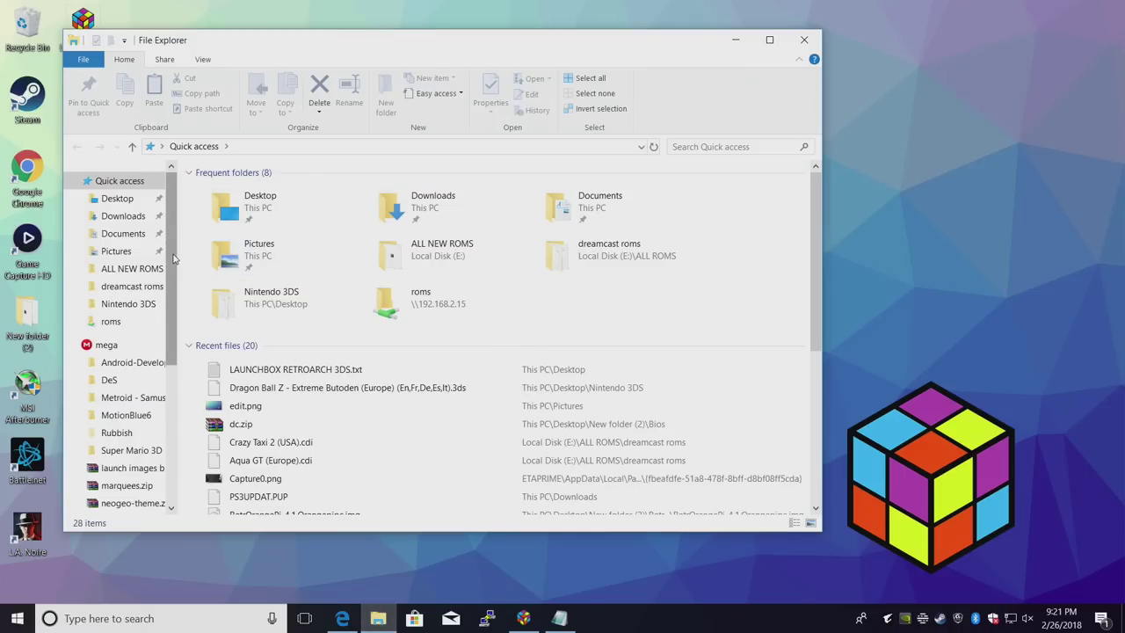
{"action": "scroll", "coordinate": [174, 260], "scroll_direction": "down", "scroll_amount": 5}
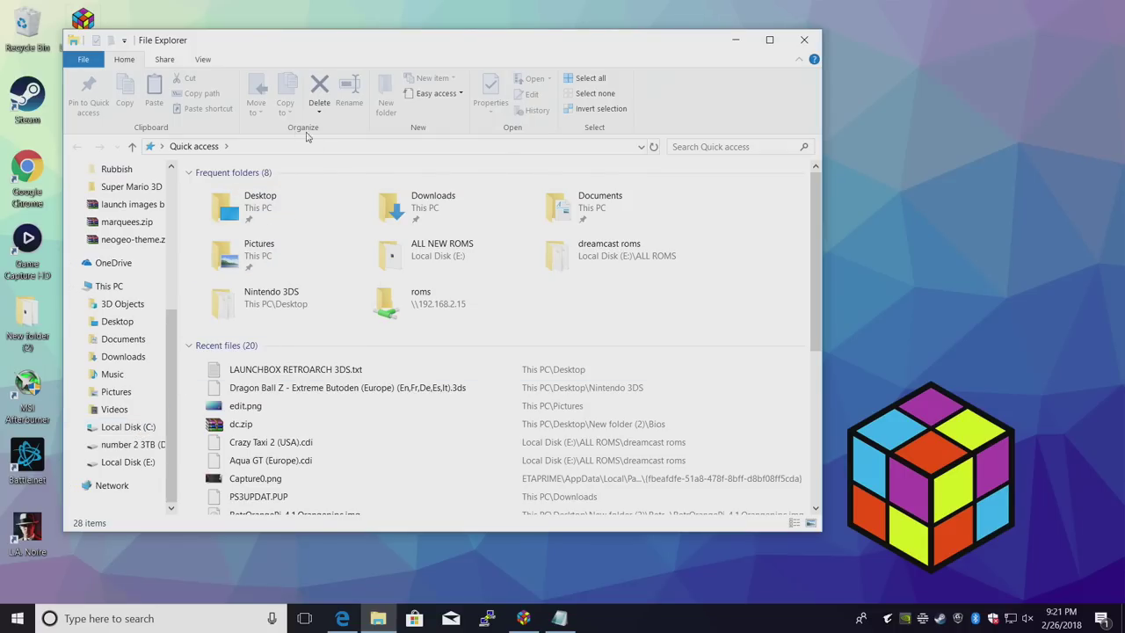
{"action": "left_click", "coordinate": [132, 444]}
{"action": "double_click", "coordinate": [245, 370]}
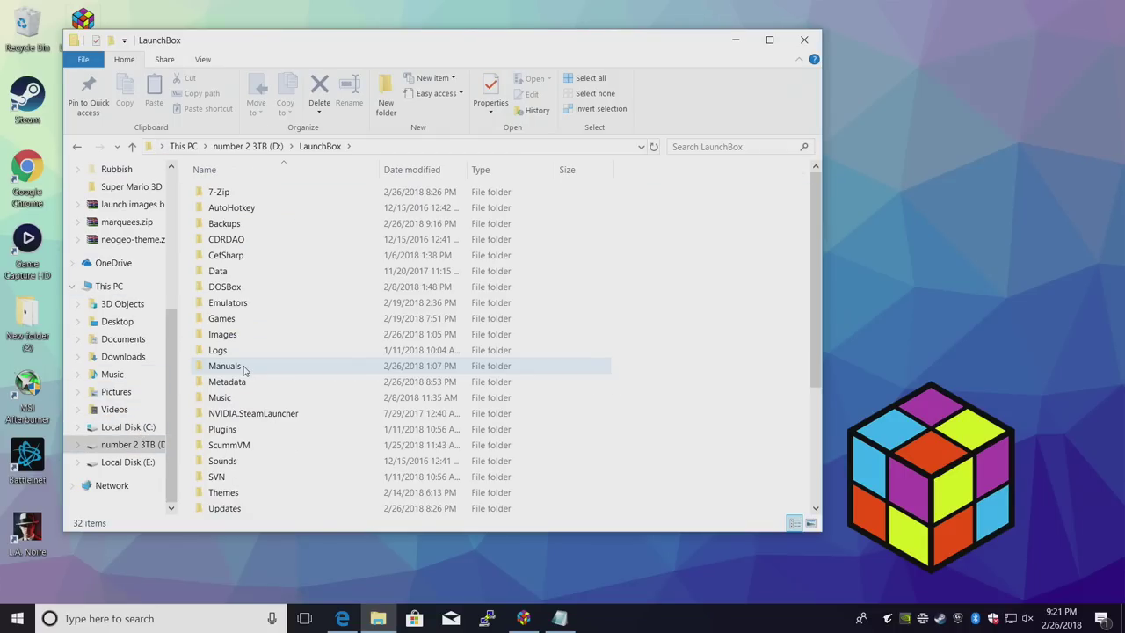
{"action": "scroll", "coordinate": [245, 370], "scroll_direction": "down", "scroll_amount": 3}
{"action": "scroll", "coordinate": [364, 374], "scroll_direction": "up", "scroll_amount": 4}
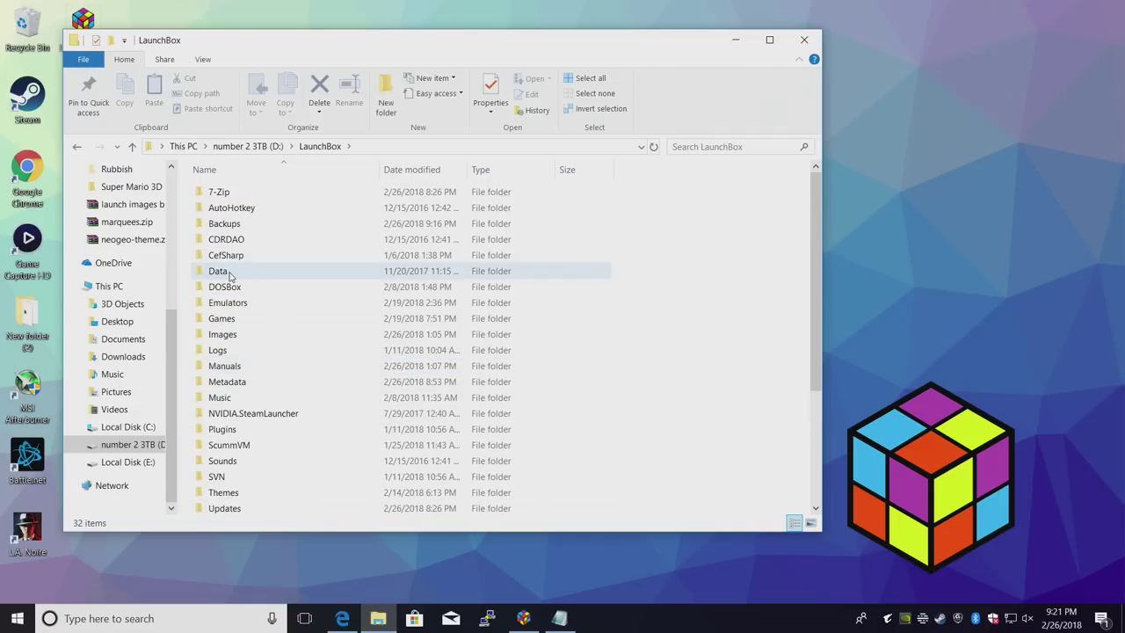
{"action": "scroll", "coordinate": [236, 386], "scroll_direction": "down", "scroll_amount": 1}
{"action": "scroll", "coordinate": [237, 391], "scroll_direction": "up", "scroll_amount": 1}
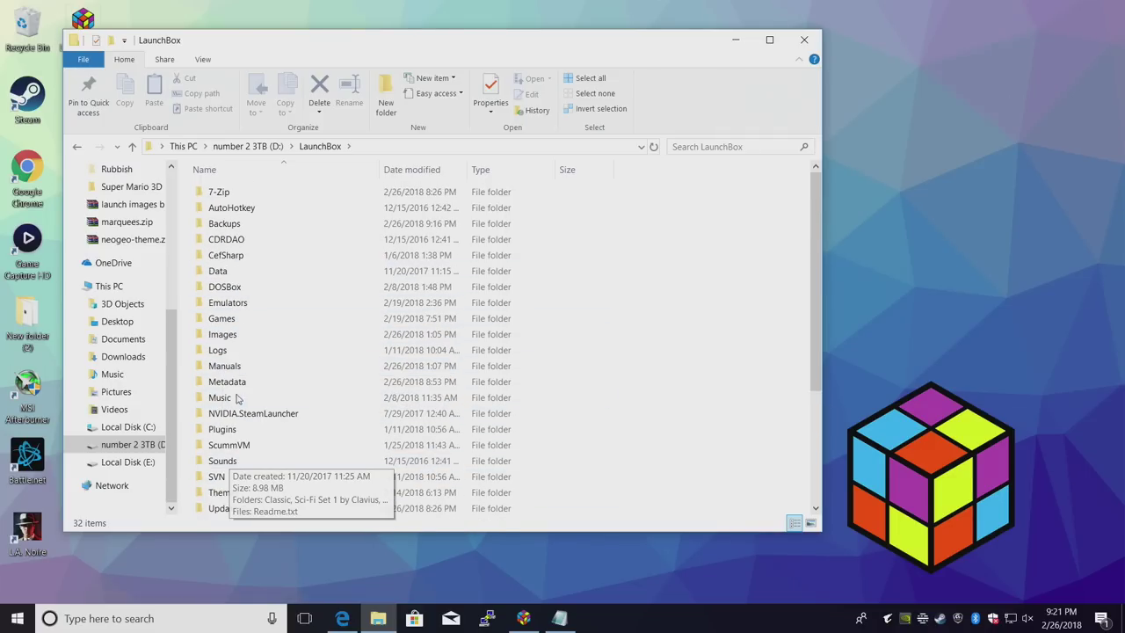
{"action": "double_click", "coordinate": [234, 318]}
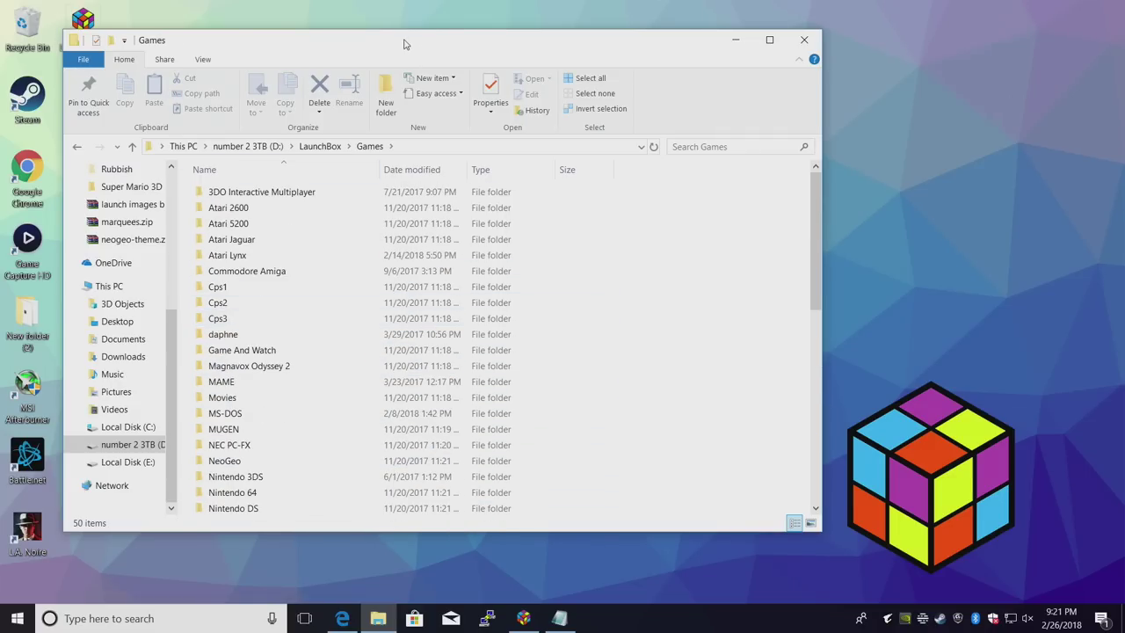
{"action": "key", "text": "super+Right"}
{"action": "left_click", "coordinate": [360, 226]}
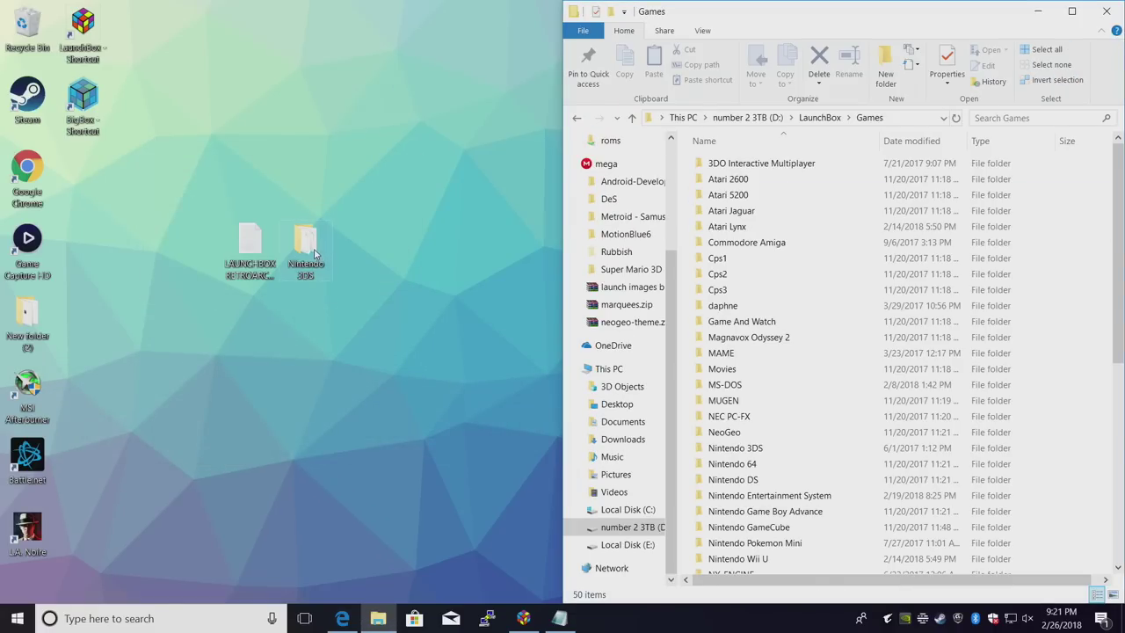
Copy the desktop's Nintendo 3DS folder into the LaunchBox\Games folder and close that folder window
{"action": "left_click_drag", "start_coordinate": [314, 253], "coordinate": [978, 387]}
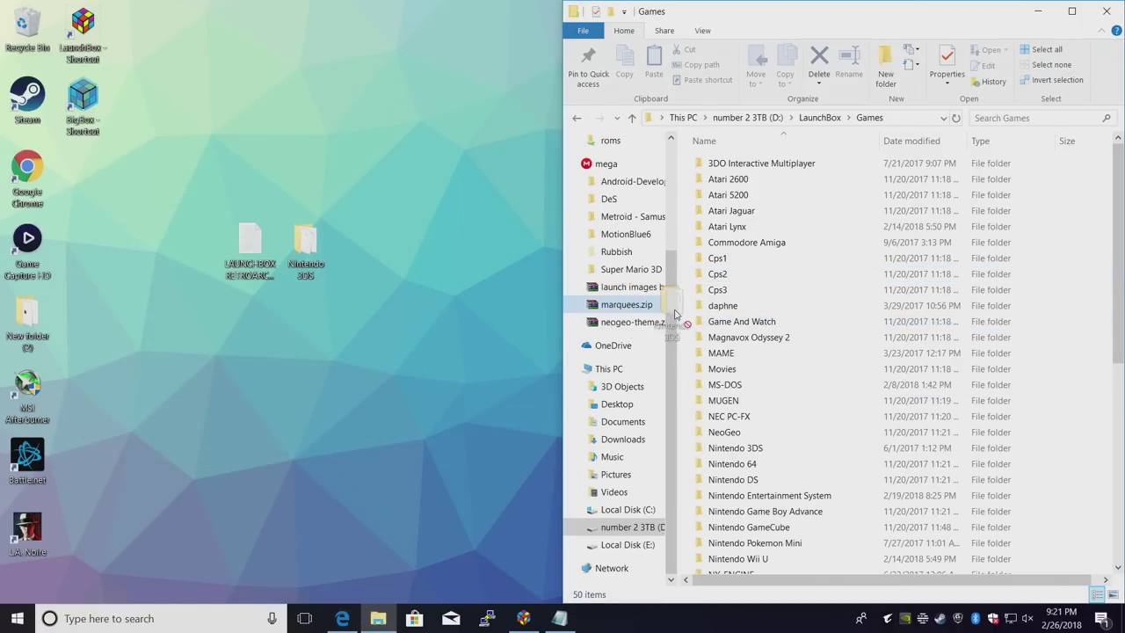
{"action": "mouse_move", "coordinate": [675, 314]}
{"action": "left_mouse_down"}
{"action": "mouse_move", "coordinate": [721, 309]}
{"action": "mouse_move", "coordinate": [712, 299]}
{"action": "mouse_move", "coordinate": [691, 325]}
{"action": "left_mouse_up"}
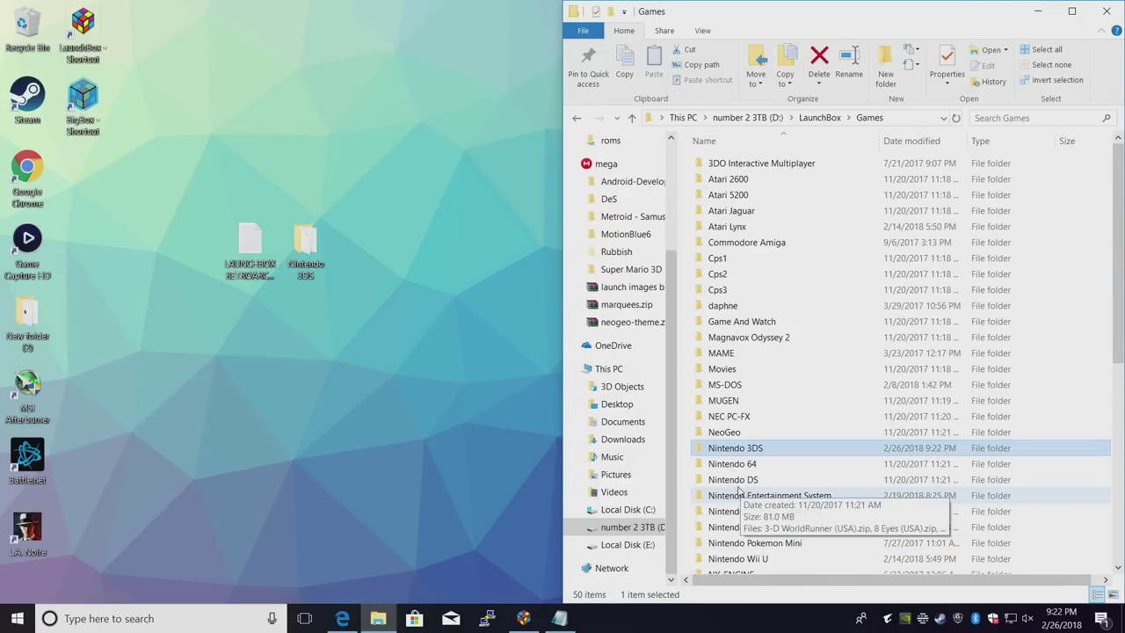
{"action": "left_click", "coordinate": [1107, 10]}
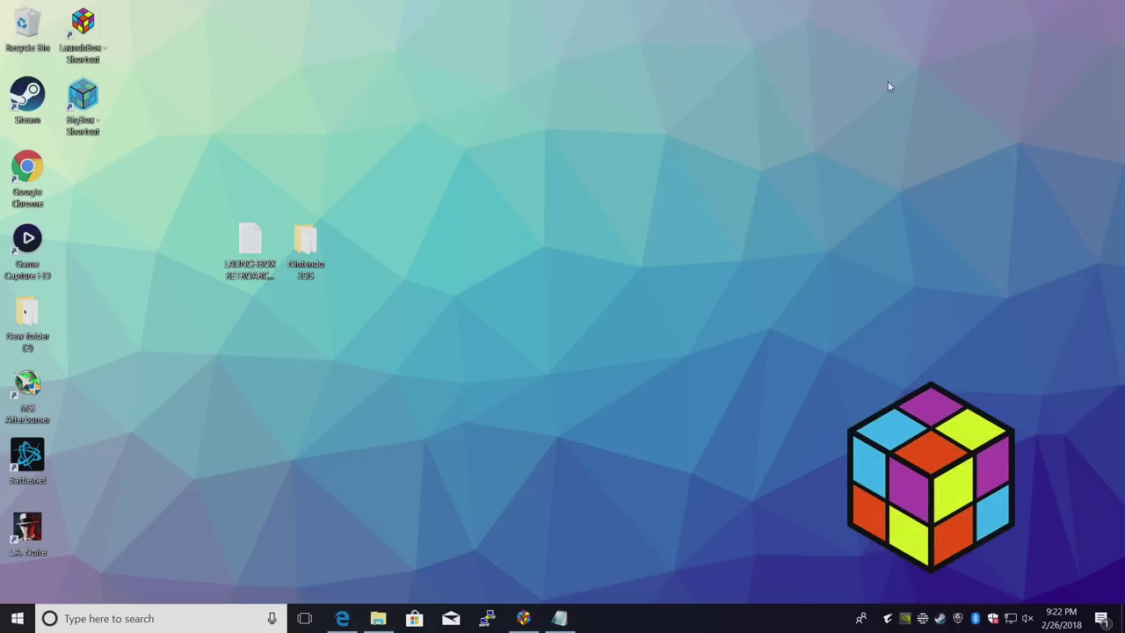
Switch to LaunchBox and open the Retroarch emulator's associated platforms at the Nintendo 3DS entry
{"action": "left_click", "coordinate": [523, 618]}
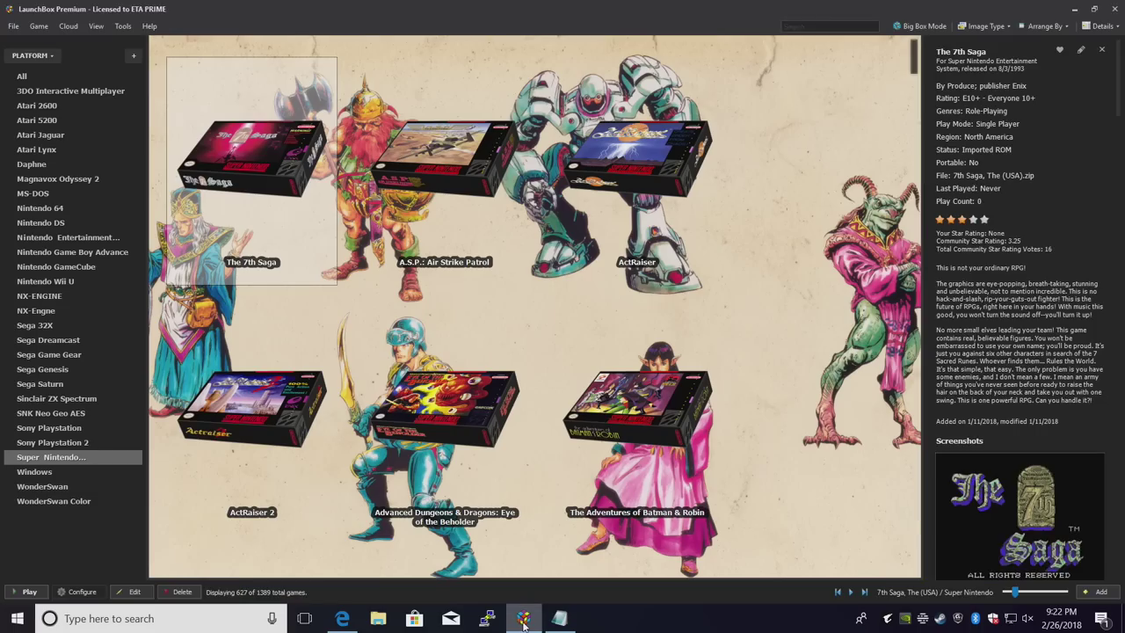
{"action": "left_click", "coordinate": [123, 25]}
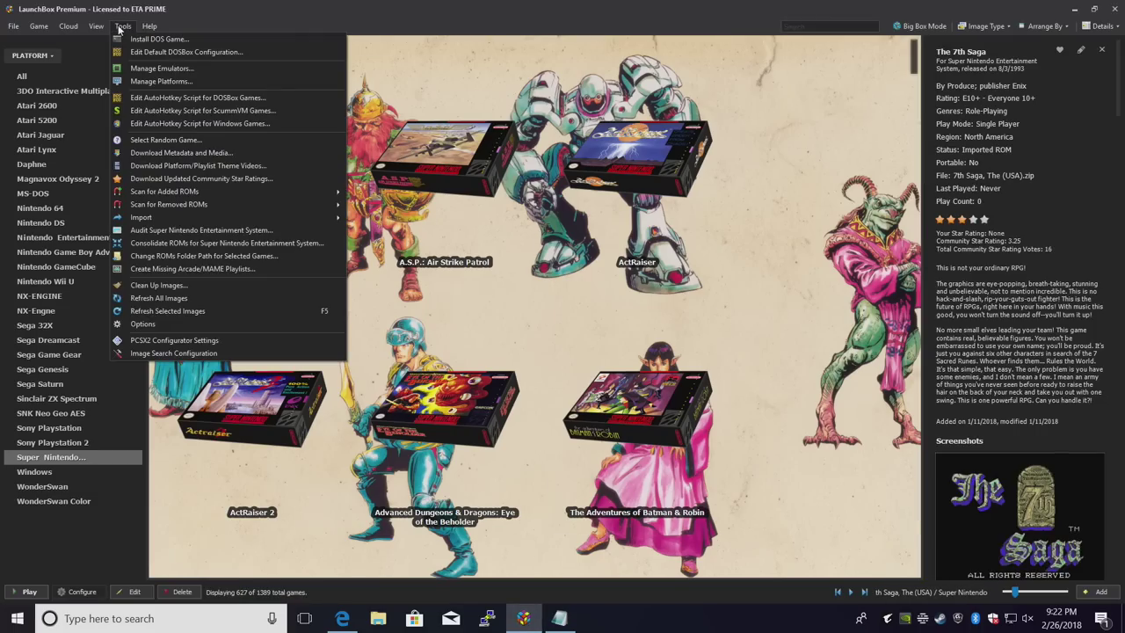
{"action": "left_click", "coordinate": [156, 70]}
{"action": "scroll", "coordinate": [391, 367], "scroll_direction": "down", "scroll_amount": 1}
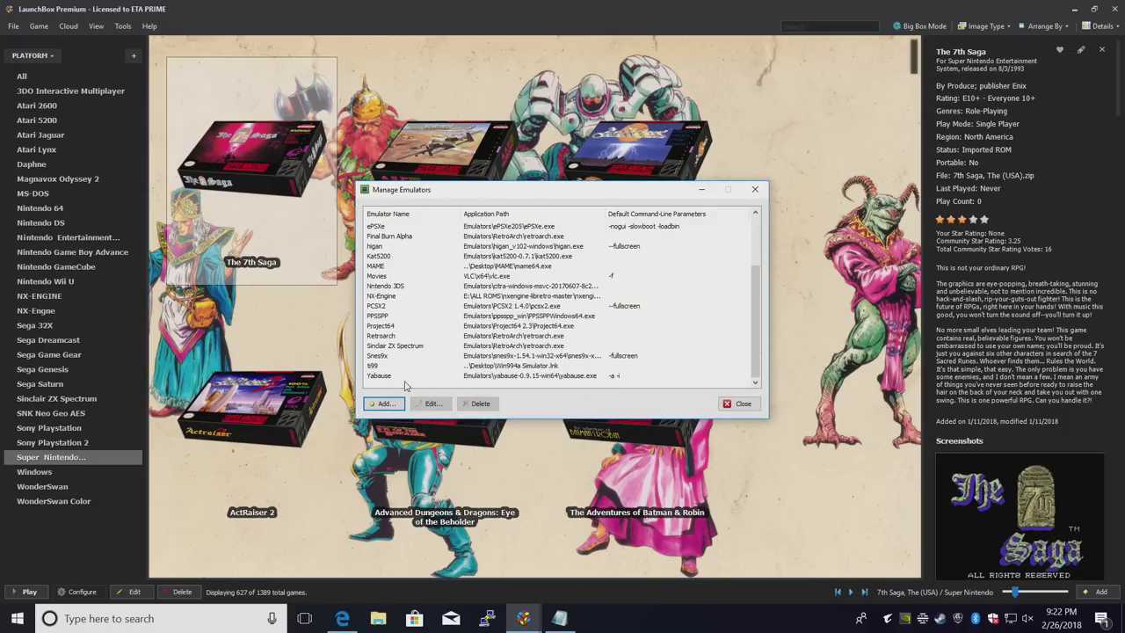
{"action": "double_click", "coordinate": [383, 337]}
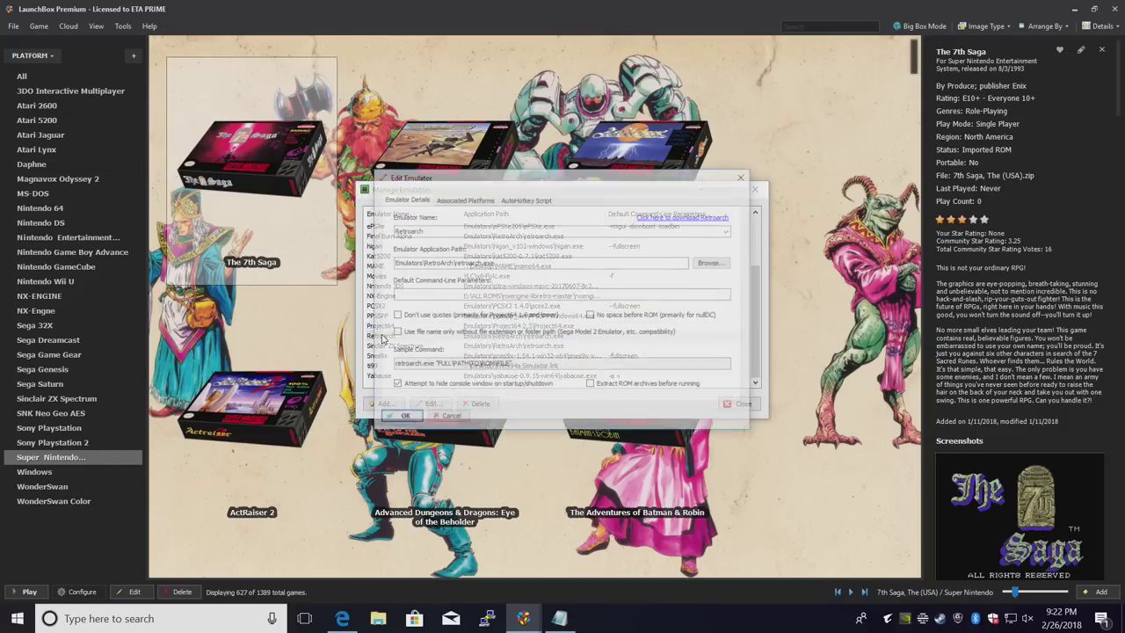
{"action": "left_click", "coordinate": [464, 198]}
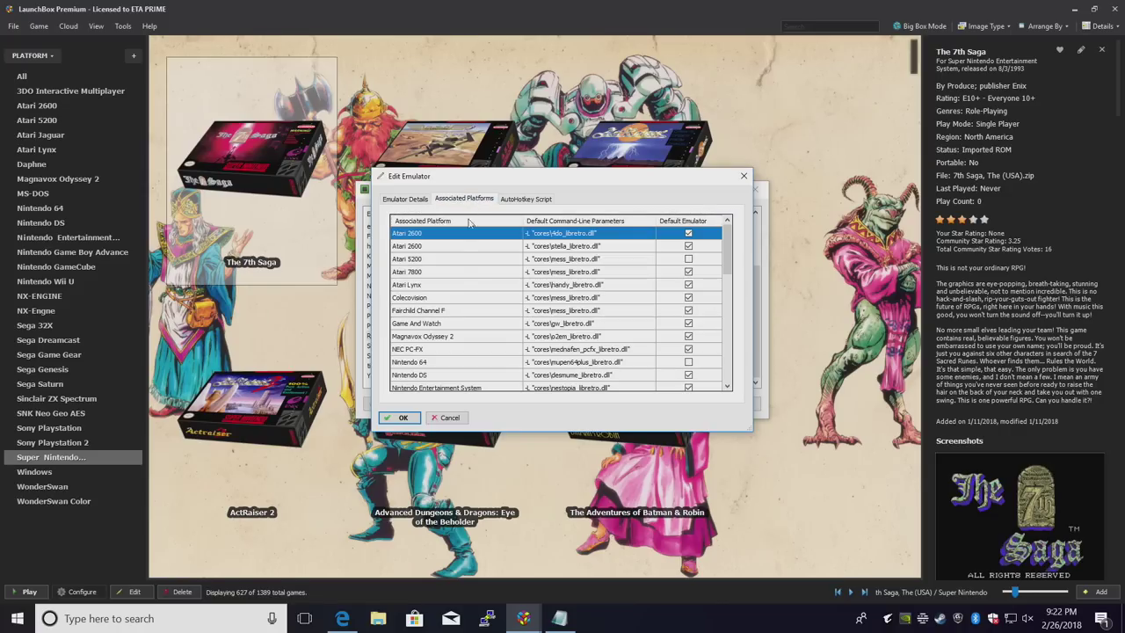
{"action": "scroll", "coordinate": [424, 387], "scroll_direction": "down", "scroll_amount": 10}
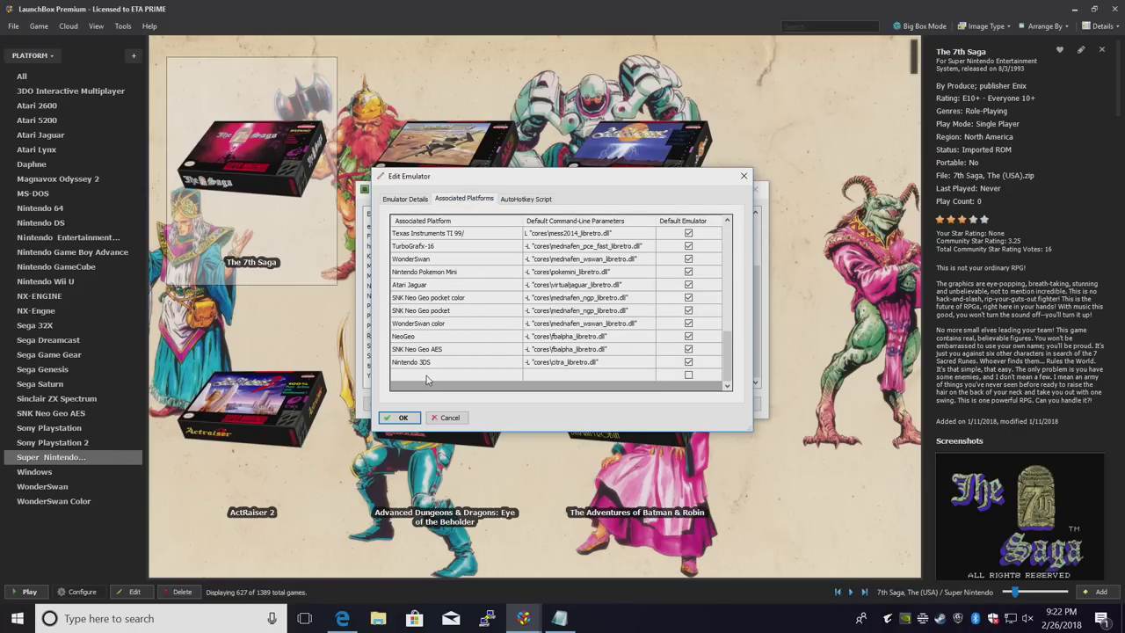
{"action": "left_click", "coordinate": [431, 364]}
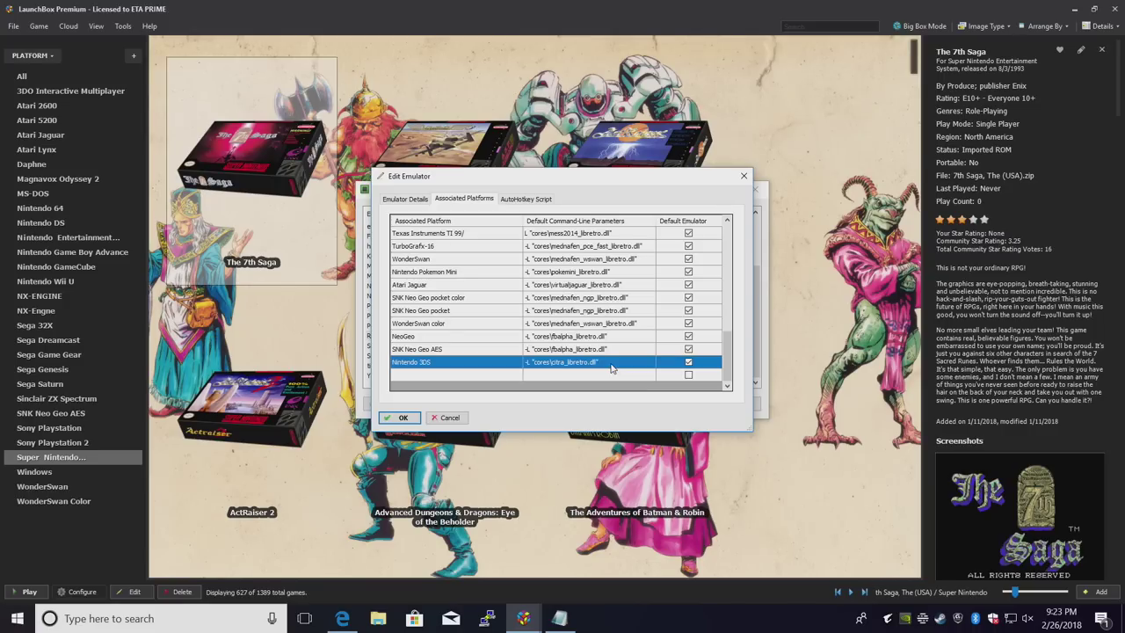
Check the Nintendo 3DS core parameters against the Notepad notes, then accept the Retroarch settings and close the emulator manager
{"action": "left_click", "coordinate": [560, 618]}
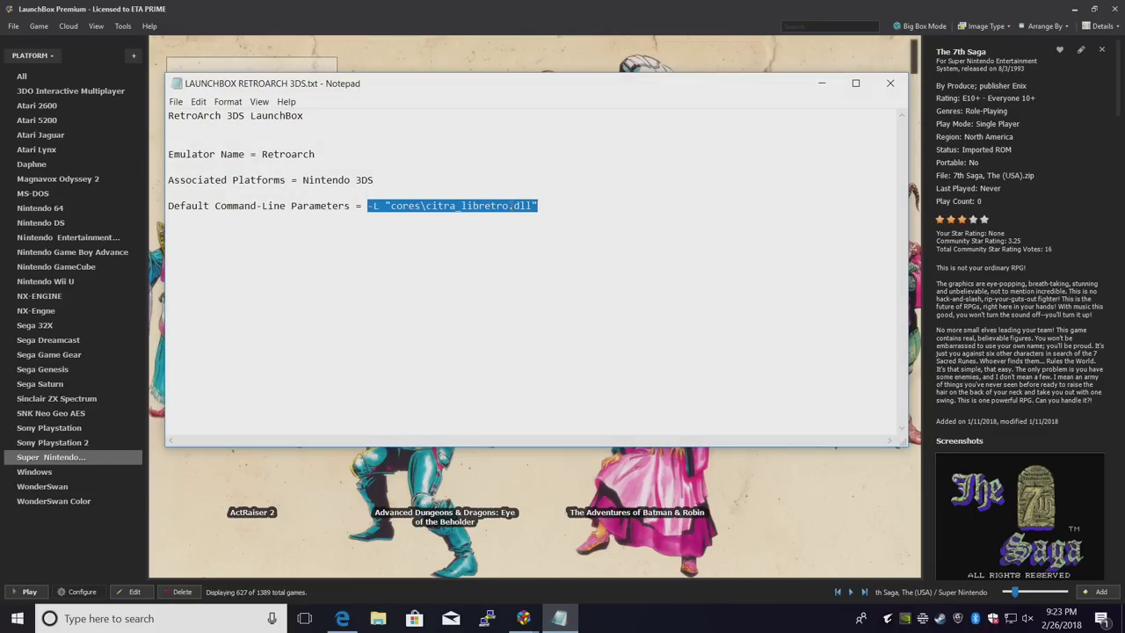
{"action": "left_click", "coordinate": [822, 83]}
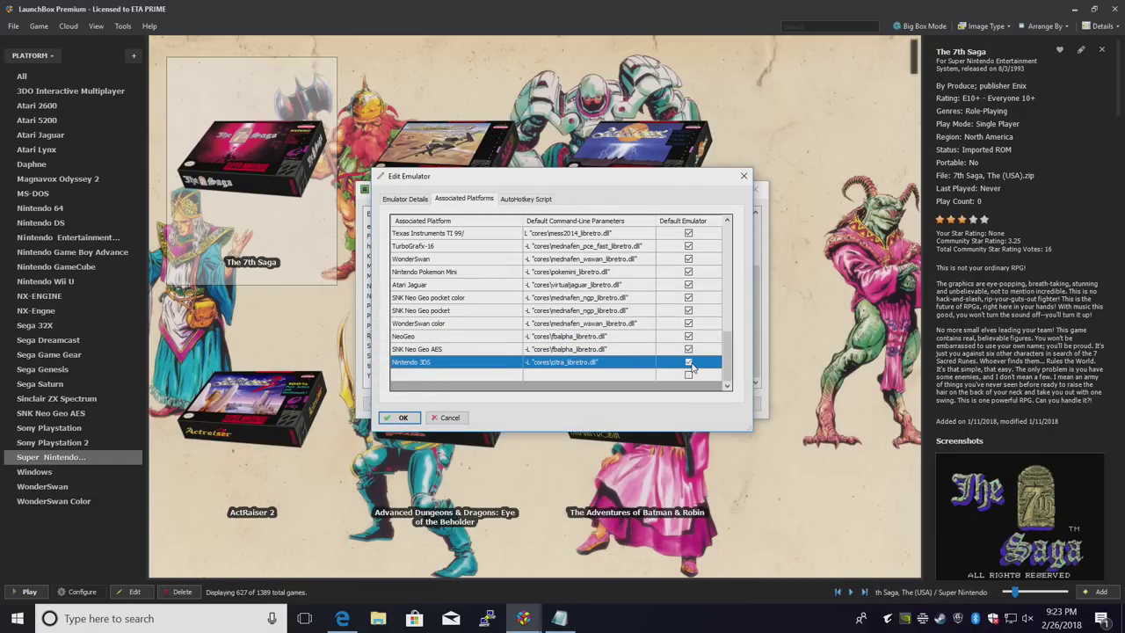
{"action": "left_click", "coordinate": [404, 418]}
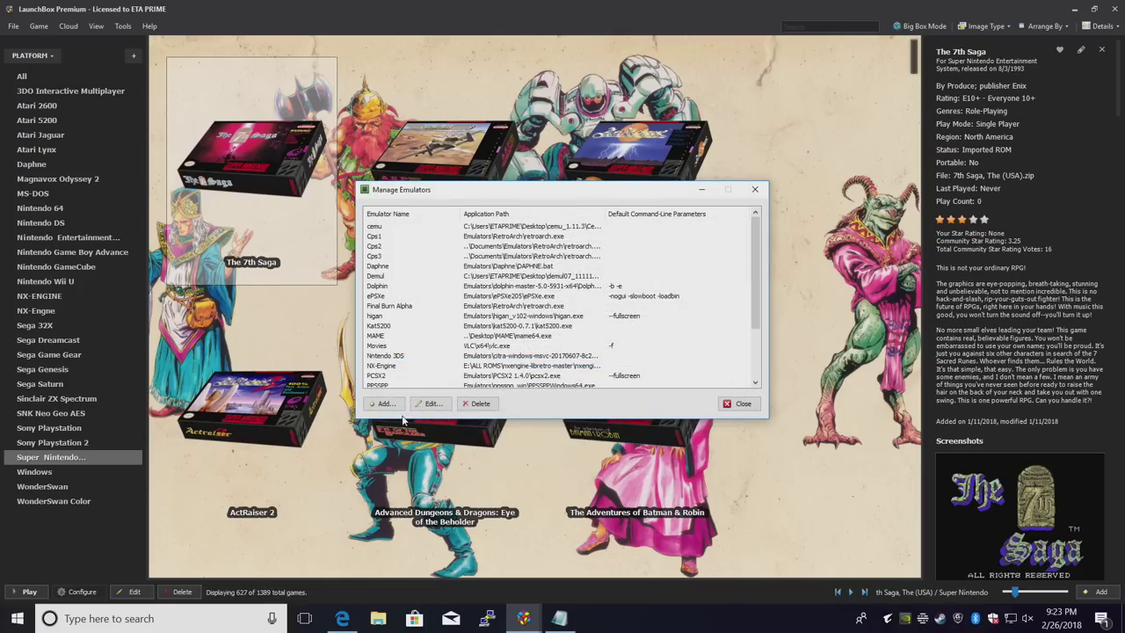
{"action": "left_click", "coordinate": [740, 407]}
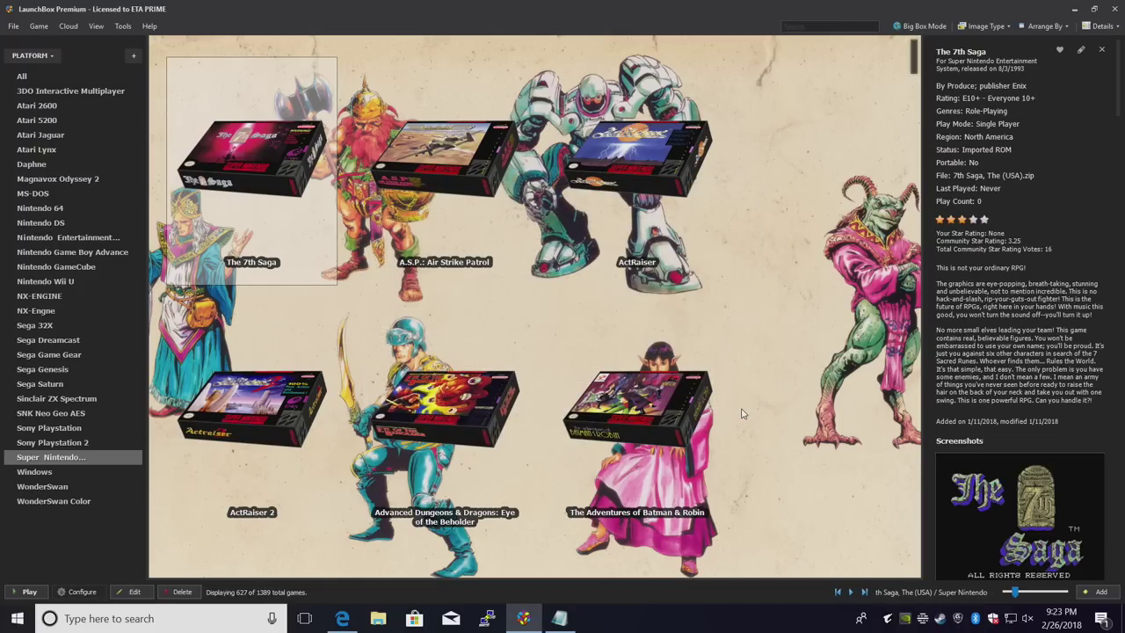
Start a ROM files import and add the folder D:\LaunchBox\Games\Nintendo 3DS as its source
{"action": "left_click", "coordinate": [124, 27]}
{"action": "mouse_move", "coordinate": [140, 220]}
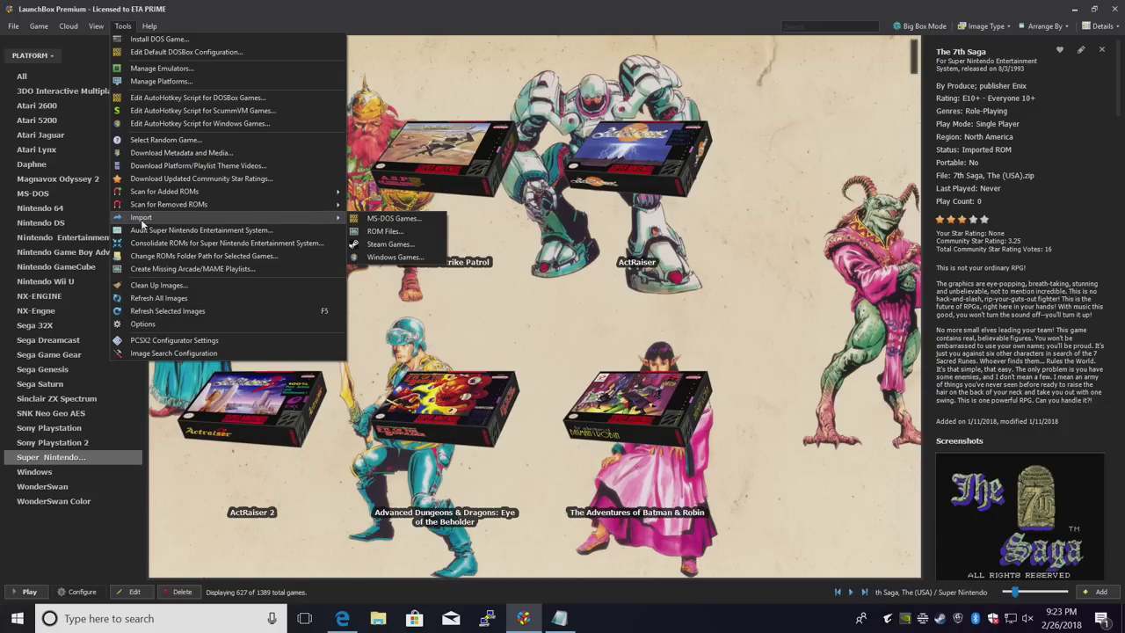
{"action": "left_click", "coordinate": [373, 234]}
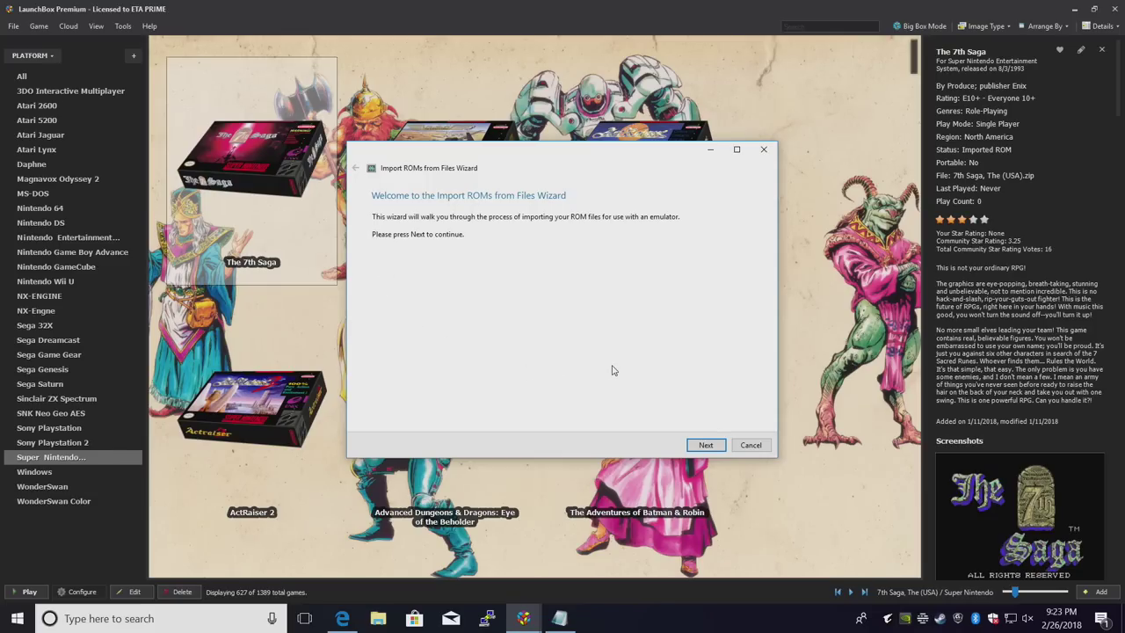
{"action": "left_click", "coordinate": [708, 446]}
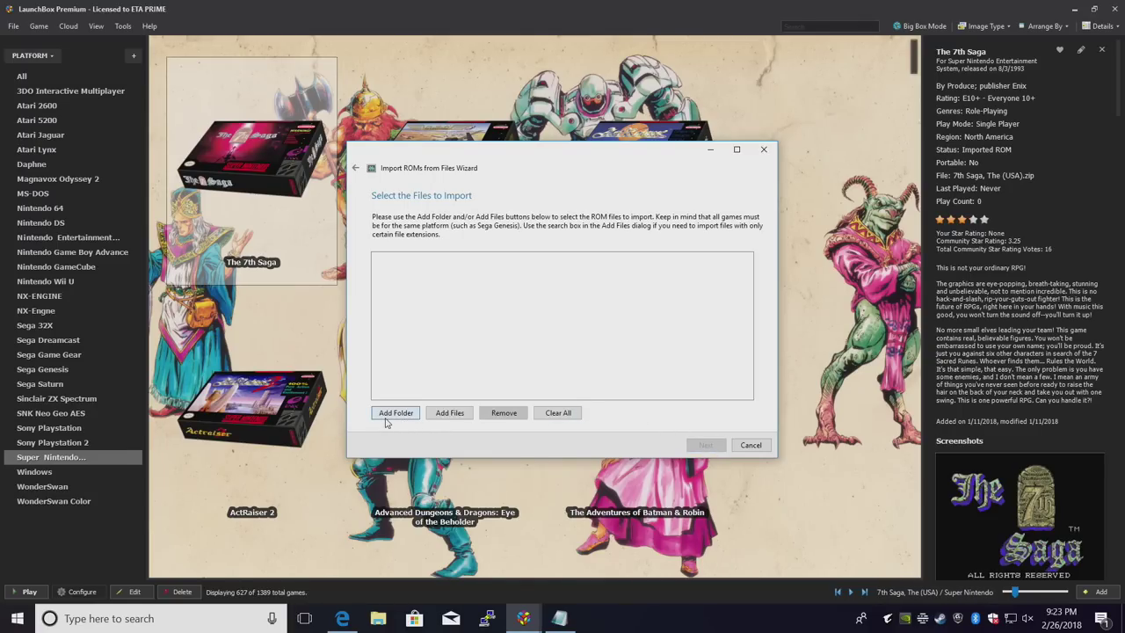
{"action": "left_click", "coordinate": [388, 422]}
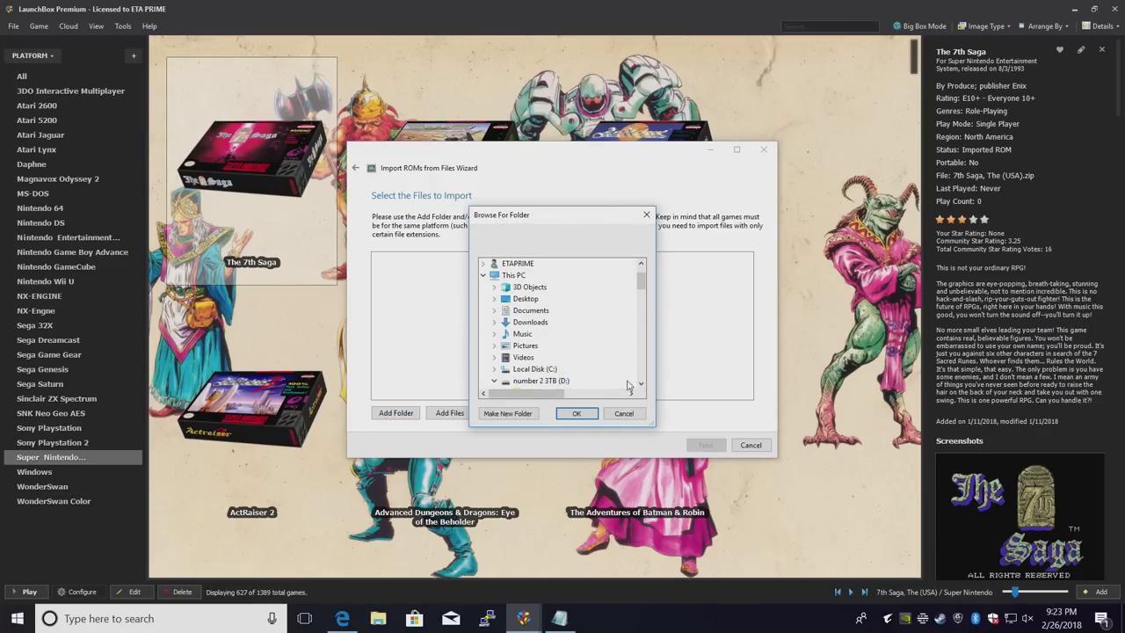
{"action": "left_click", "coordinate": [641, 384]}
{"action": "left_click", "coordinate": [516, 368]}
{"action": "scroll", "coordinate": [563, 317], "scroll_direction": "down", "scroll_amount": 10}
{"action": "left_click", "coordinate": [566, 313]}
{"action": "left_click", "coordinate": [577, 413]}
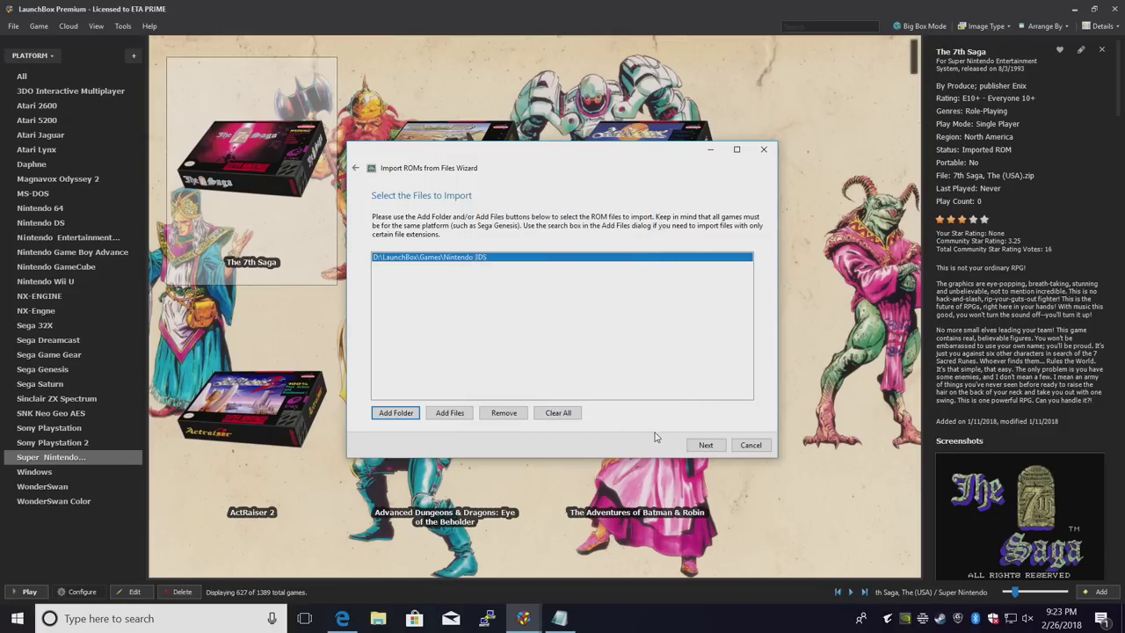
{"action": "left_click", "coordinate": [704, 447]}
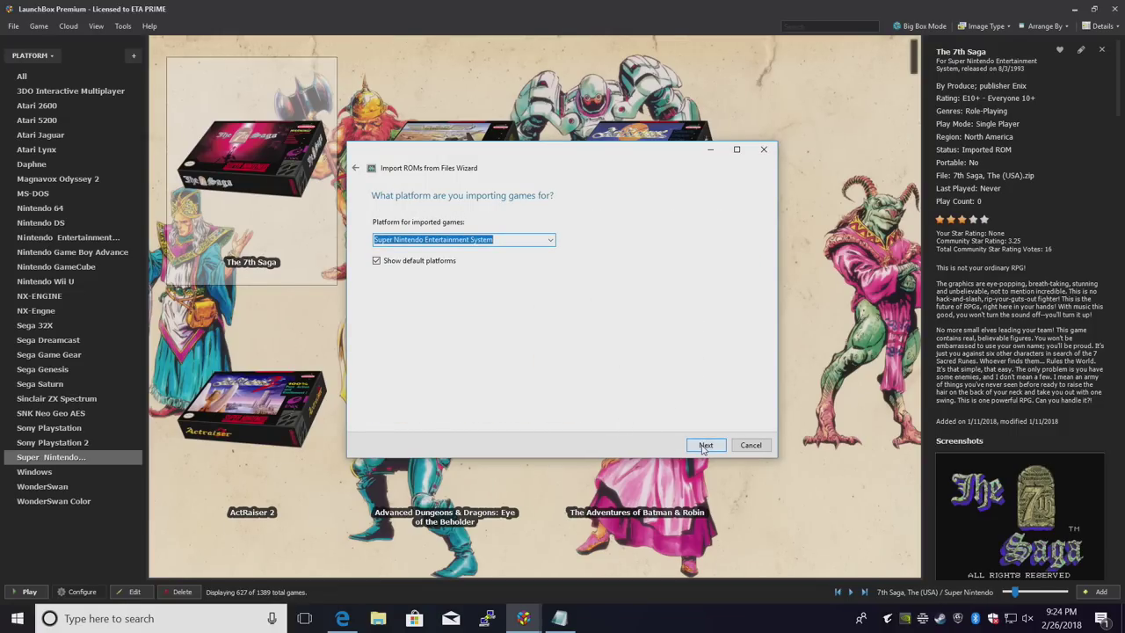
Set the import platform to Nintendo 3DS and accept Retroarch as the emulator
{"action": "left_click", "coordinate": [550, 242]}
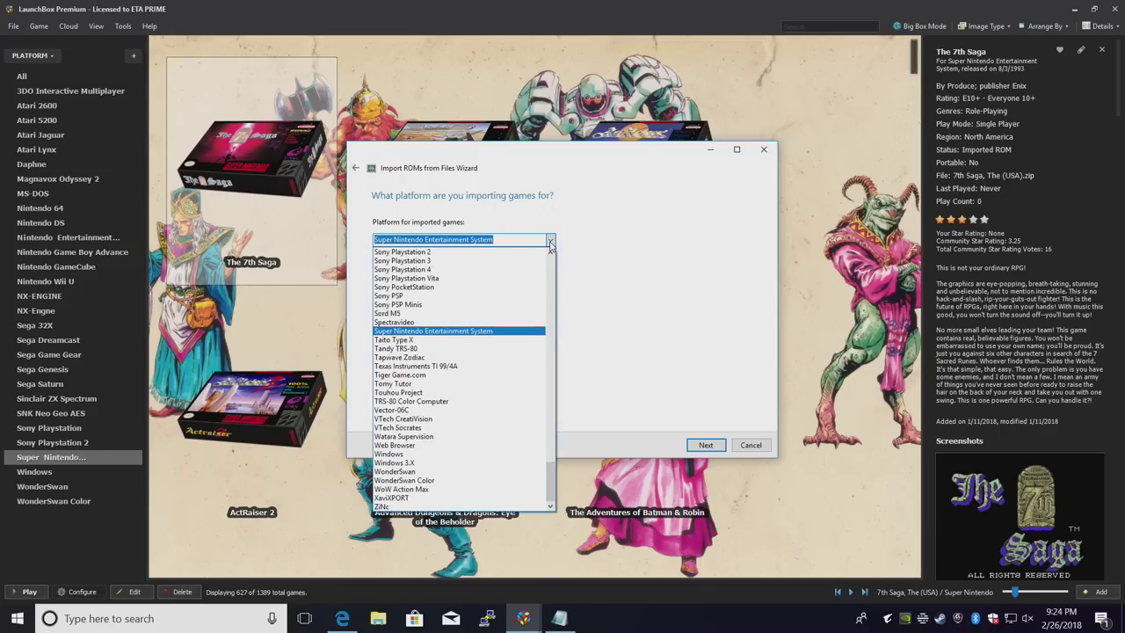
{"action": "left_click", "coordinate": [535, 240]}
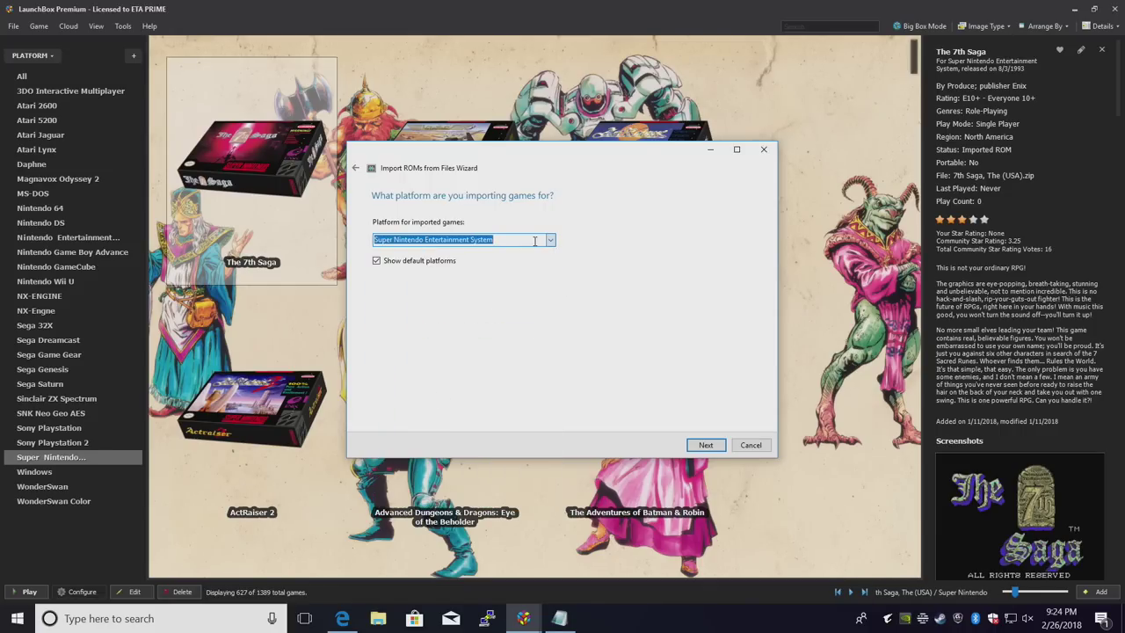
{"action": "type", "text": "n"}
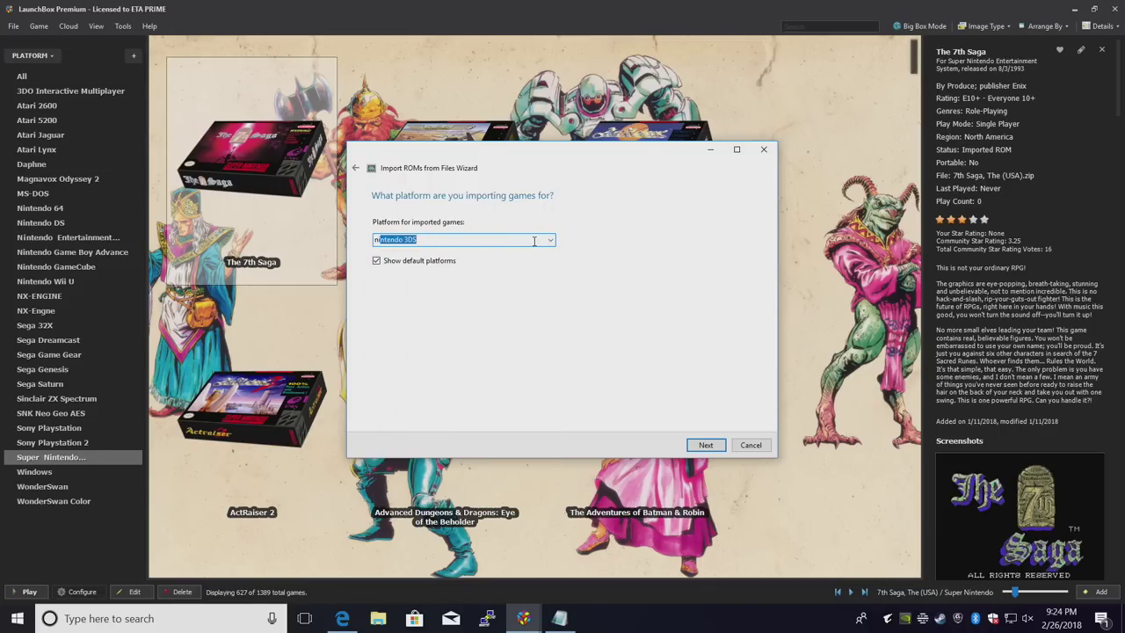
{"action": "type", "text": "intendo 3ds"}
{"action": "key", "text": "Return"}
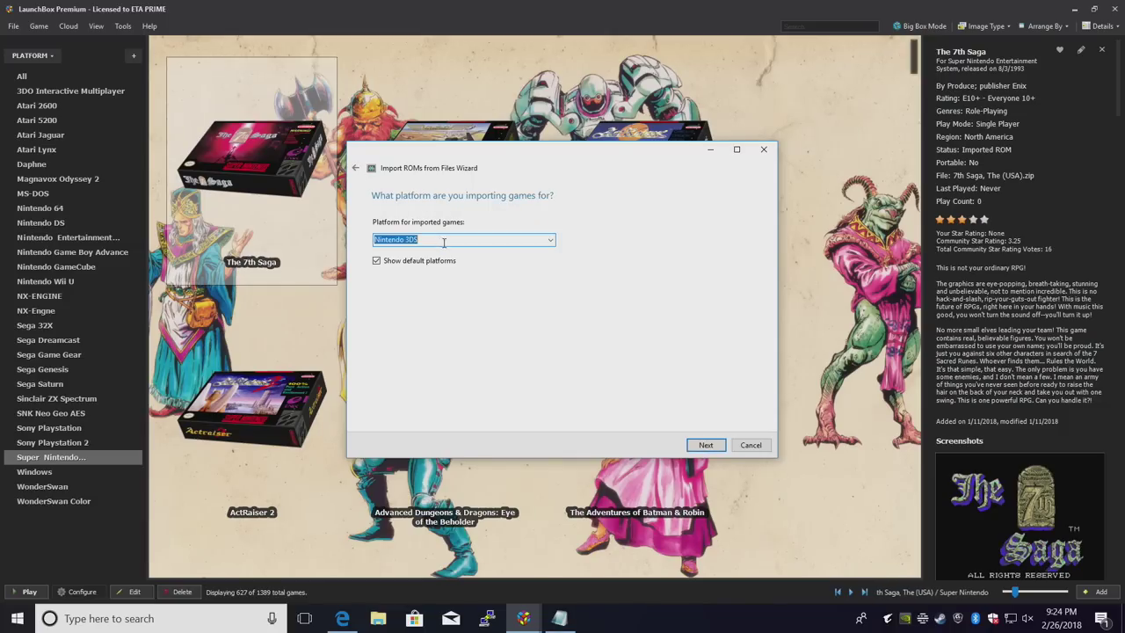
{"action": "left_click", "coordinate": [724, 449]}
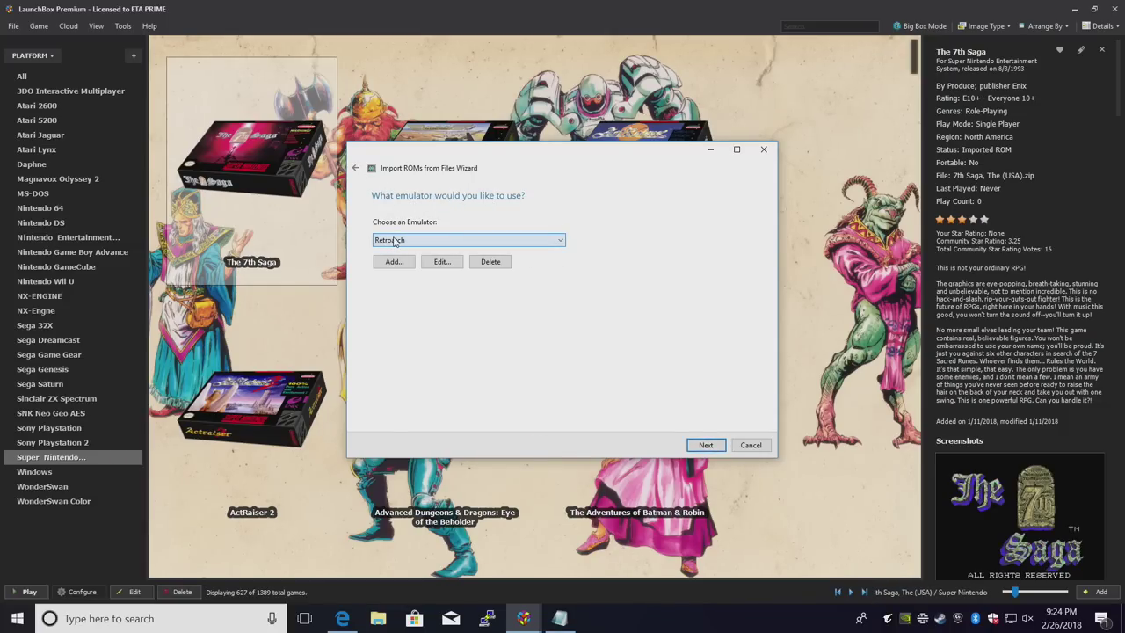
{"action": "left_click", "coordinate": [712, 448]}
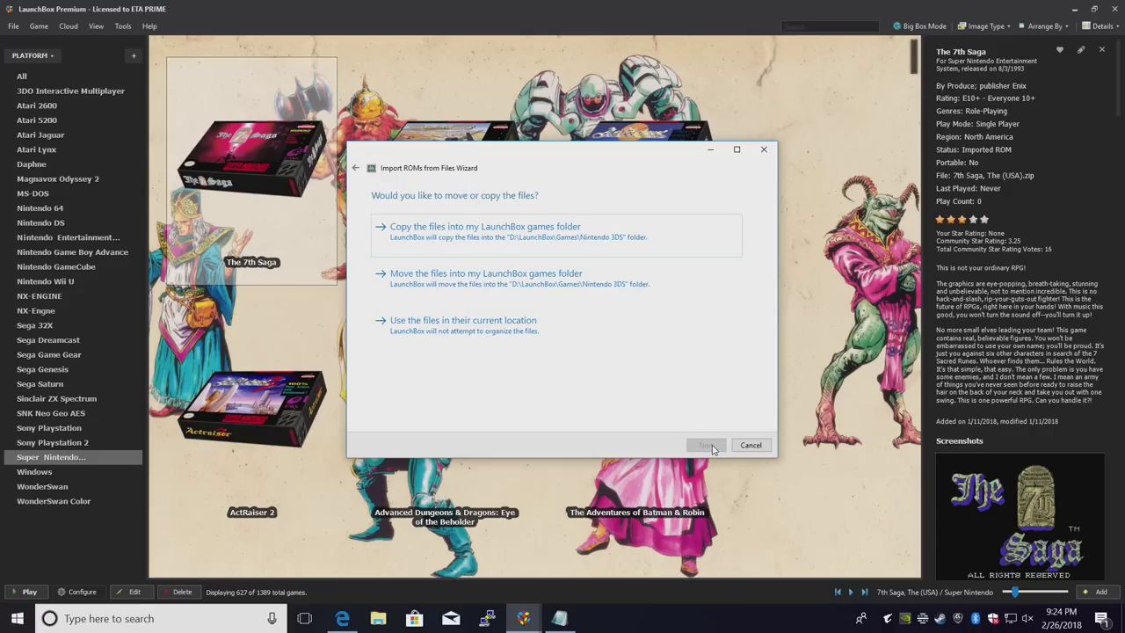
Use the files in their current location and accept the LaunchBox database metadata, all image and EmuMovies media types, and default custom options
{"action": "left_click", "coordinate": [444, 330]}
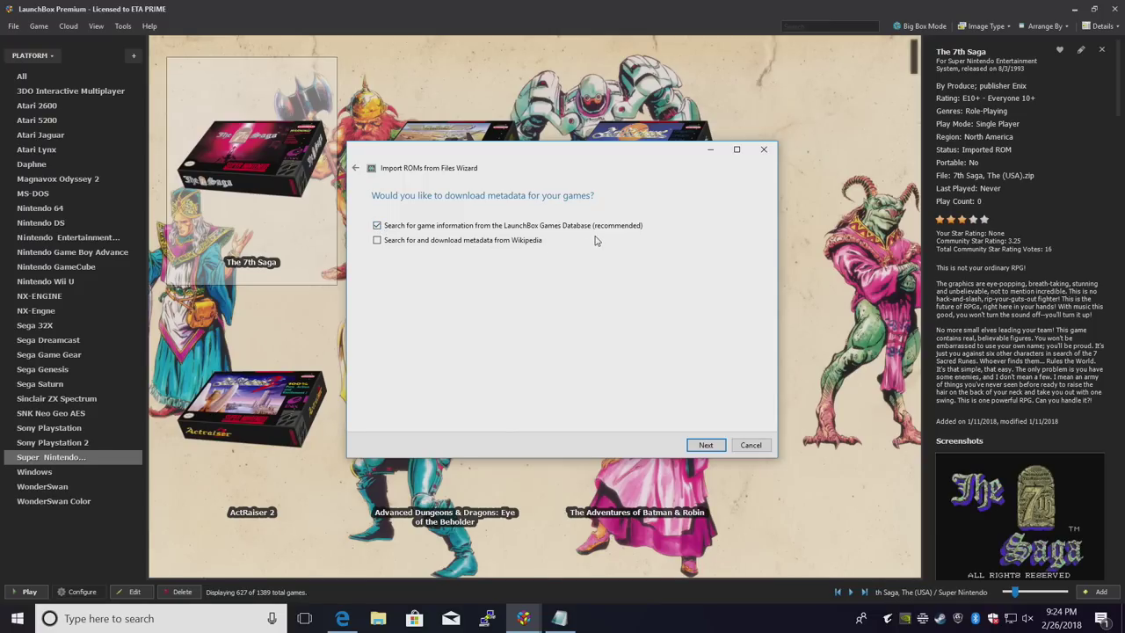
{"action": "left_click", "coordinate": [706, 445]}
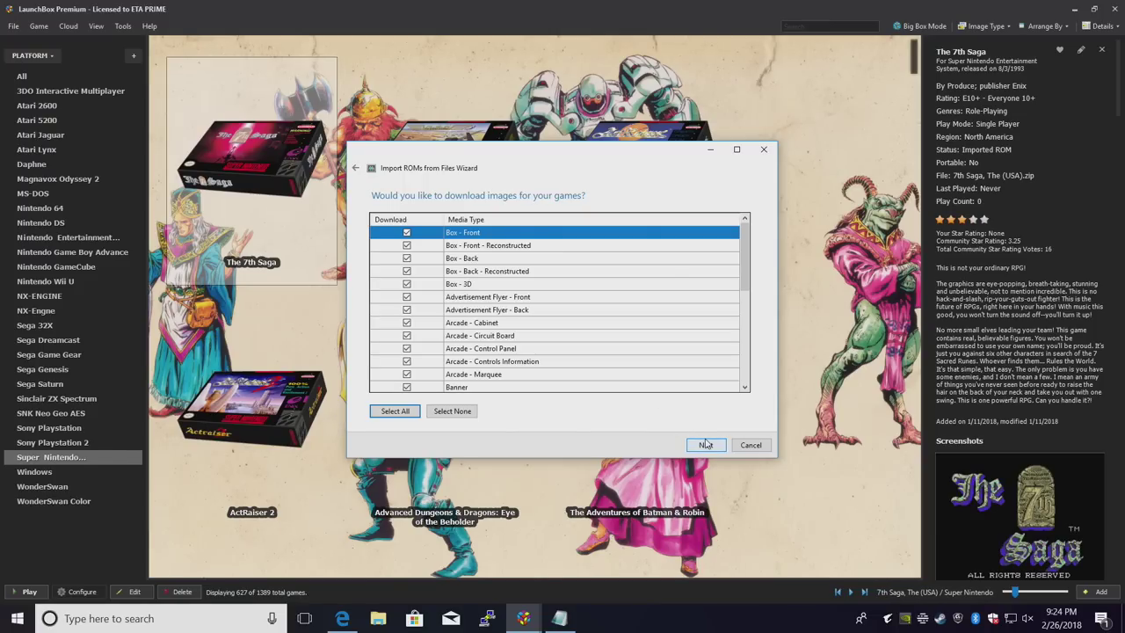
{"action": "mouse_move", "coordinate": [746, 241]}
{"action": "left_mouse_down"}
{"action": "mouse_move", "coordinate": [747, 338]}
{"action": "mouse_move", "coordinate": [749, 236]}
{"action": "left_mouse_up"}
{"action": "left_click", "coordinate": [706, 445]}
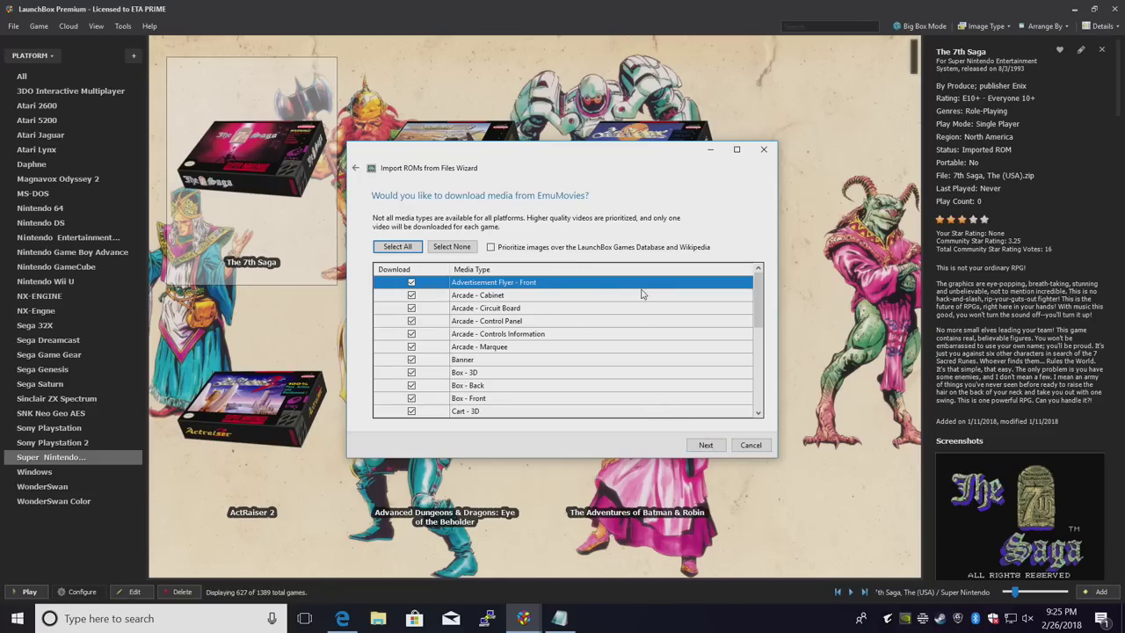
{"action": "left_click", "coordinate": [706, 446]}
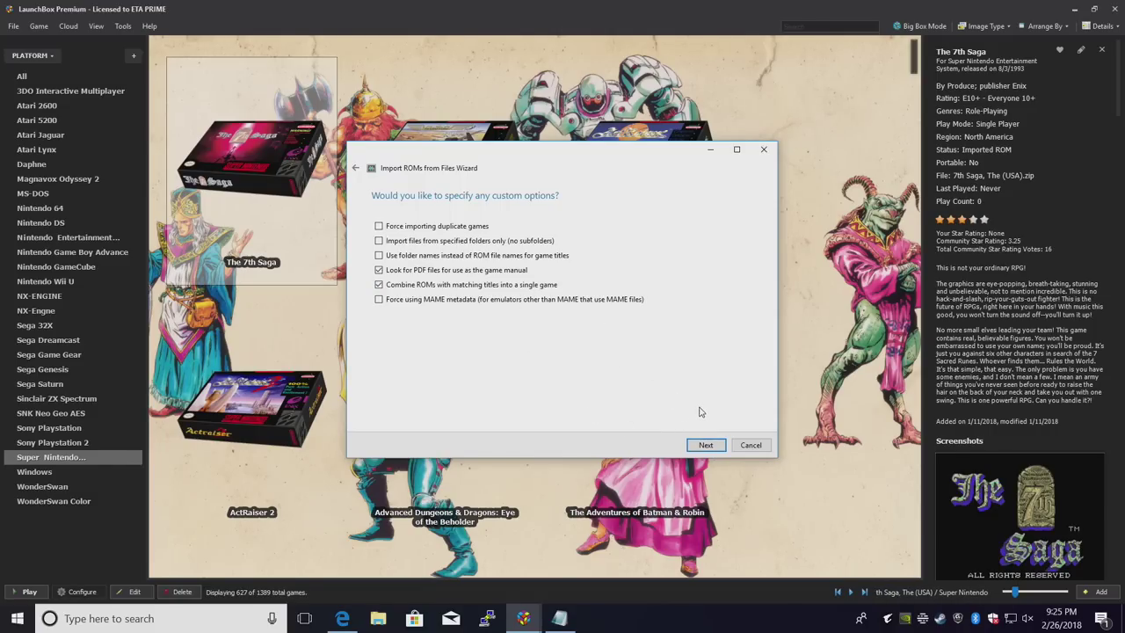
{"action": "left_click", "coordinate": [704, 445]}
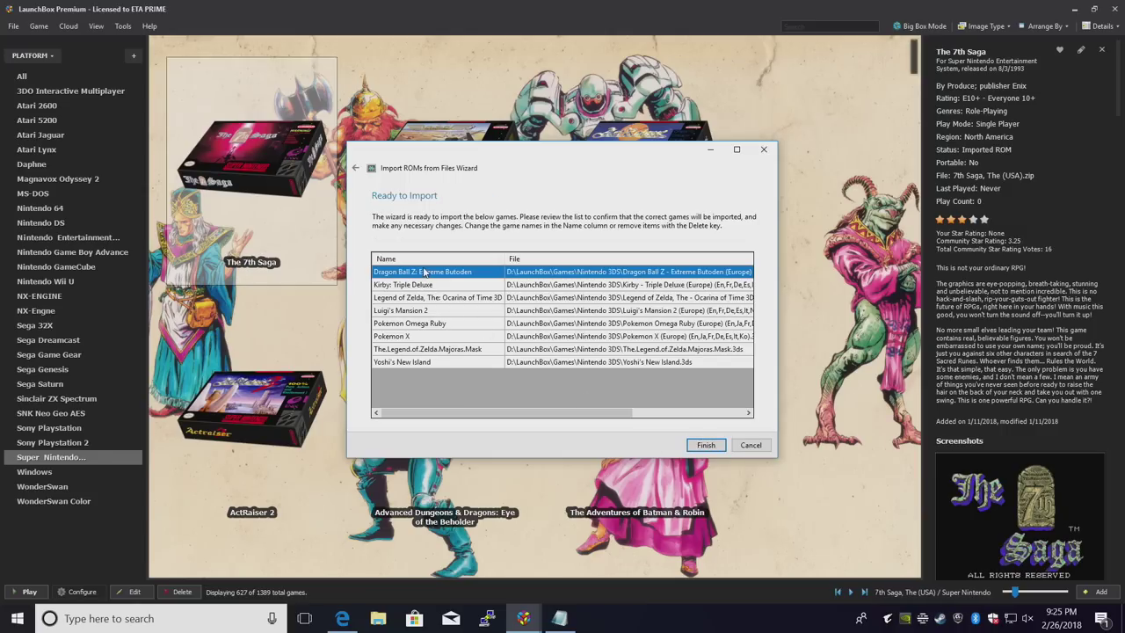
Review the ROM paths and extensions, finish the import, and display the Nintendo 3DS platform's games
{"action": "left_click_drag", "start_coordinate": [400, 414], "coordinate": [554, 413]}
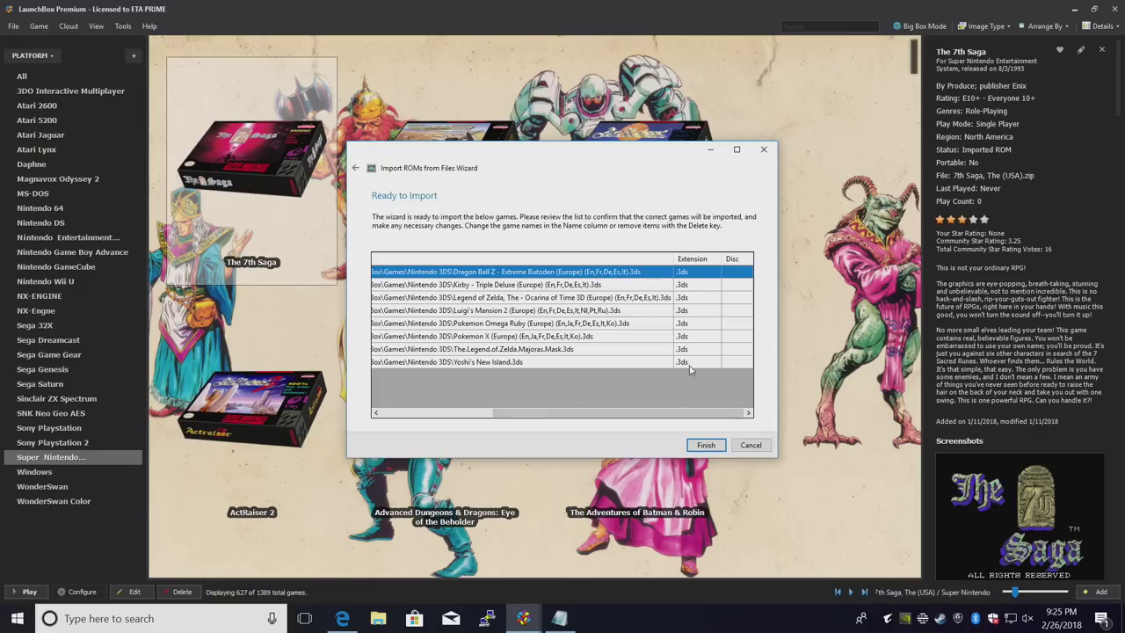
{"action": "left_click", "coordinate": [708, 447]}
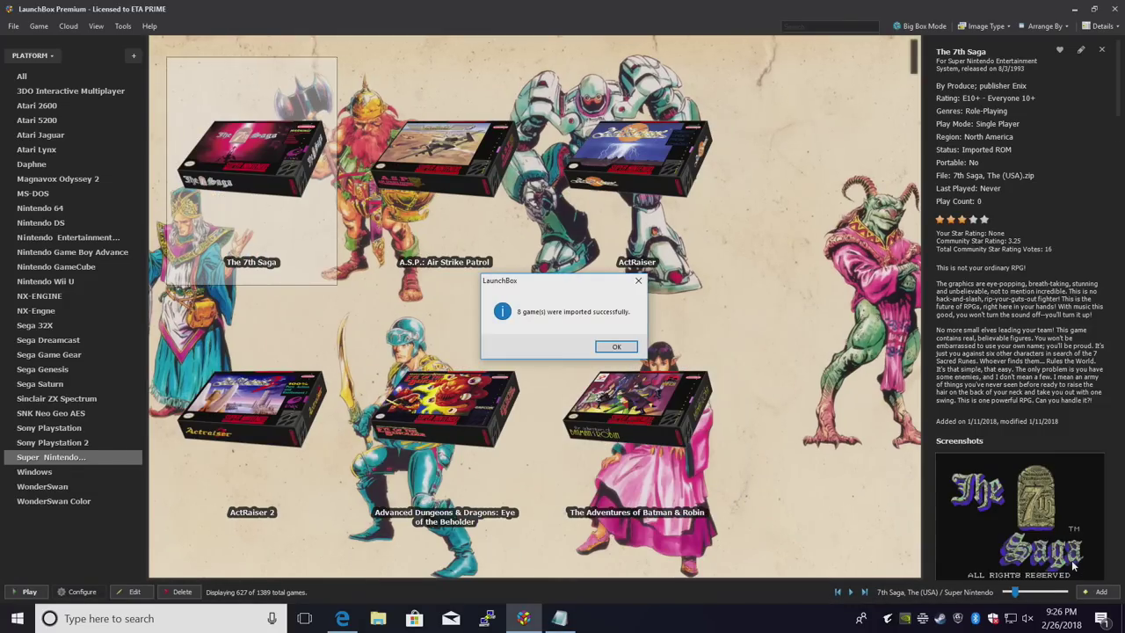
{"action": "left_click", "coordinate": [616, 347]}
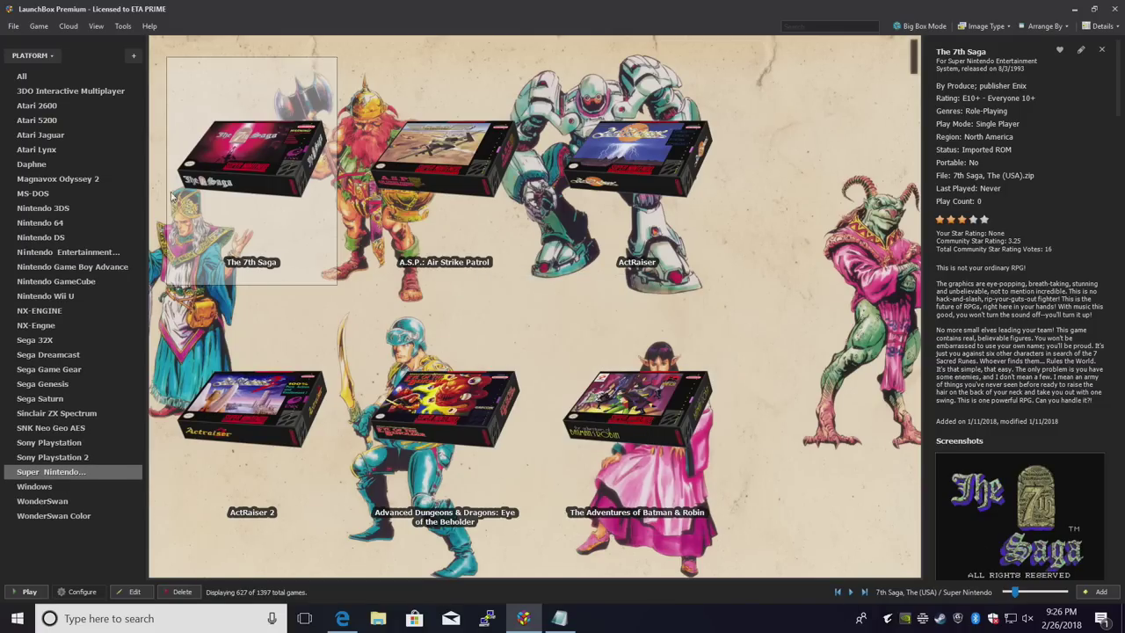
{"action": "left_click", "coordinate": [61, 207]}
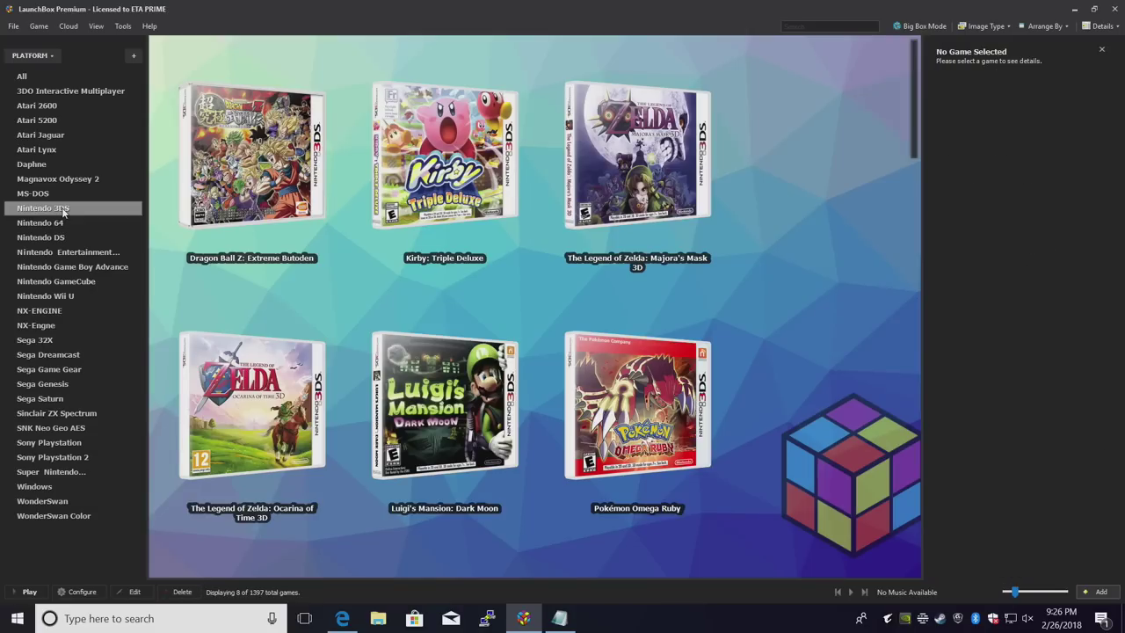
Look through the imported Nintendo 3DS games and their box art
{"action": "scroll", "coordinate": [517, 293], "scroll_direction": "down", "scroll_amount": 3}
{"action": "scroll", "coordinate": [517, 295], "scroll_direction": "up", "scroll_amount": 3}
{"action": "scroll", "coordinate": [517, 293], "scroll_direction": "down", "scroll_amount": 3}
{"action": "scroll", "coordinate": [517, 293], "scroll_direction": "up", "scroll_amount": 3}
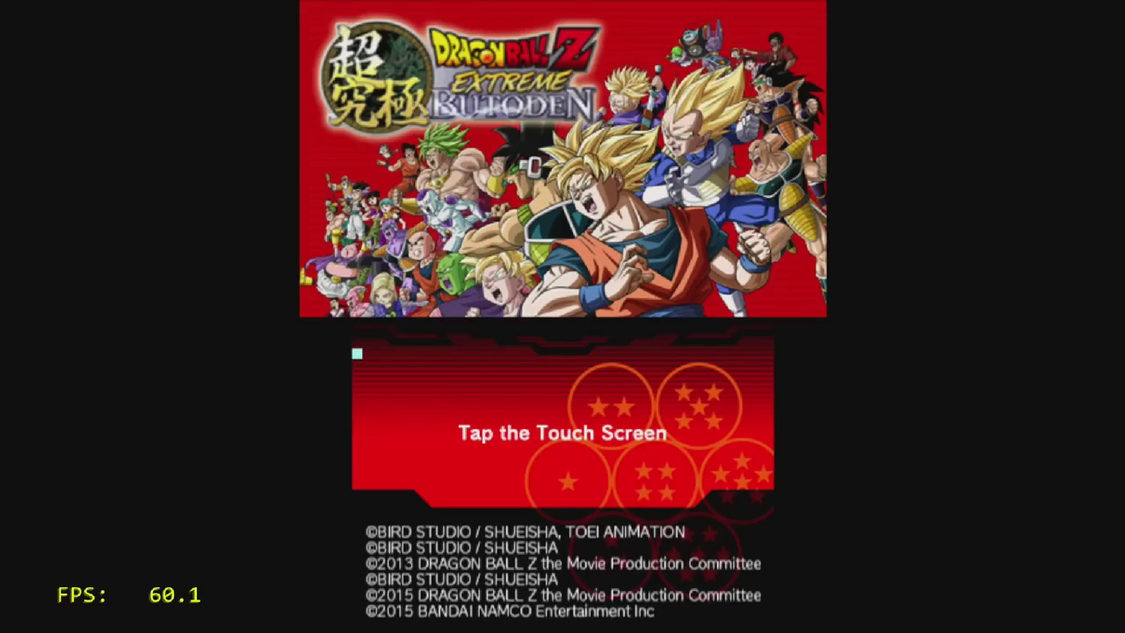
Open the Citra core's options from RetroArch's Quick Menu while Dragon Ball Z: Extreme Butoden is running
{"action": "key", "text": "F1"}
{"action": "key", "text": "Down"}
{"action": "key", "text": "Down"}
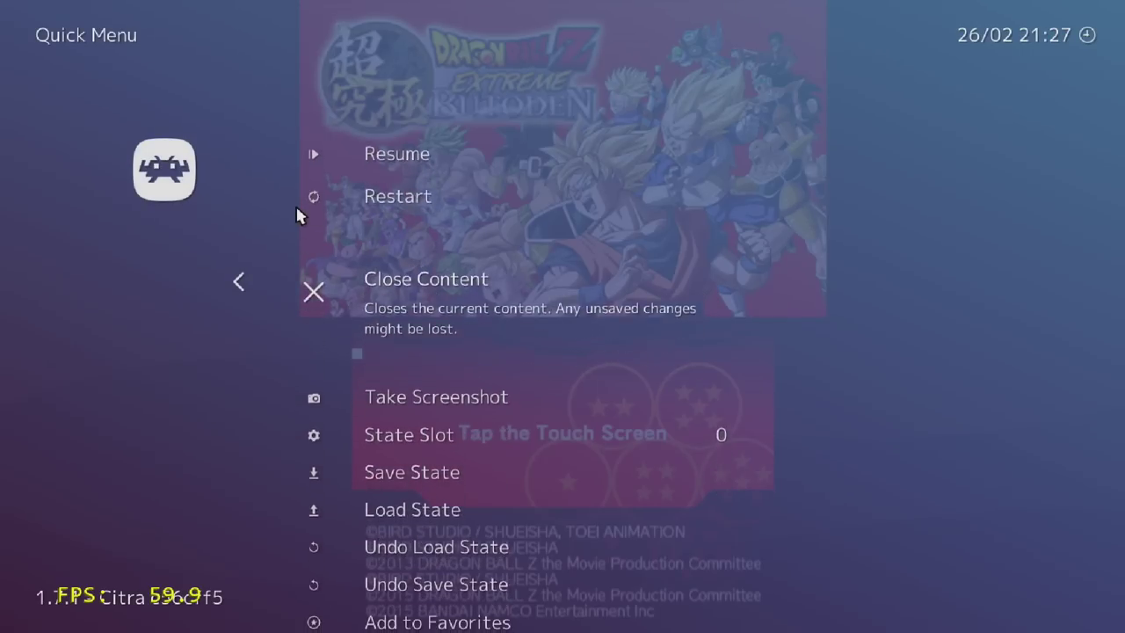
{"action": "key", "text": "Down"}
{"action": "key", "text": "Down"}
{"action": "key", "text": "Down"}
{"action": "key", "text": "Down"}
{"action": "key", "text": "Down"}
{"action": "key", "text": "Down"}
{"action": "key", "text": "Down"}
{"action": "key", "text": "Down"}
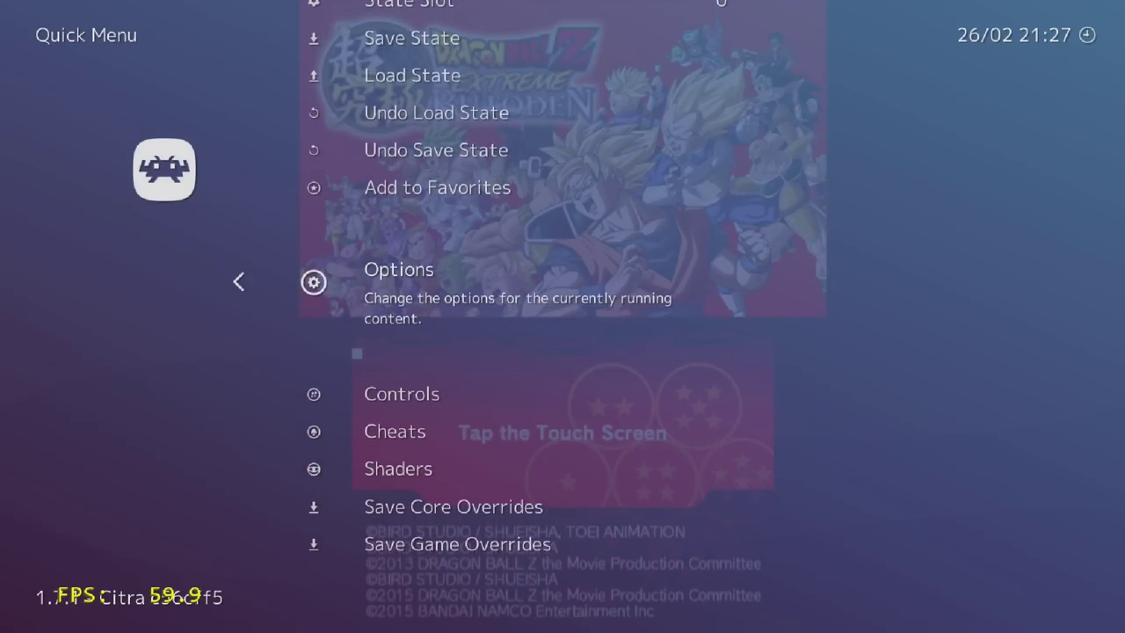
{"action": "key", "text": "Return"}
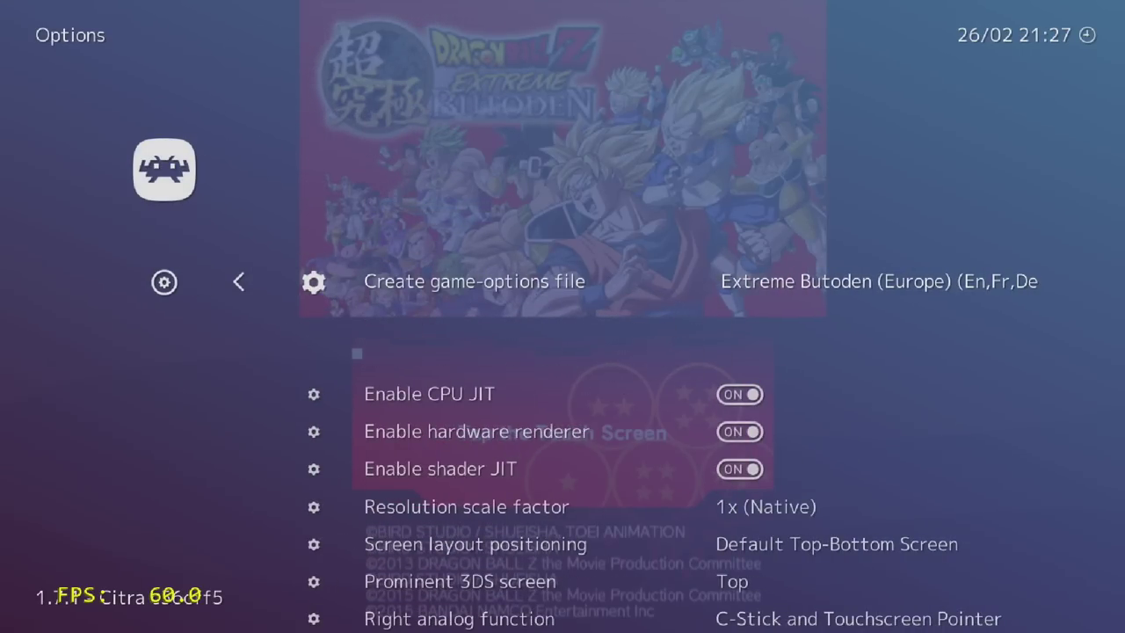
Set the core's screen layout positioning to Large Screen, Small Screen
{"action": "key", "text": "Down"}
{"action": "key", "text": "Down"}
{"action": "key", "text": "Down"}
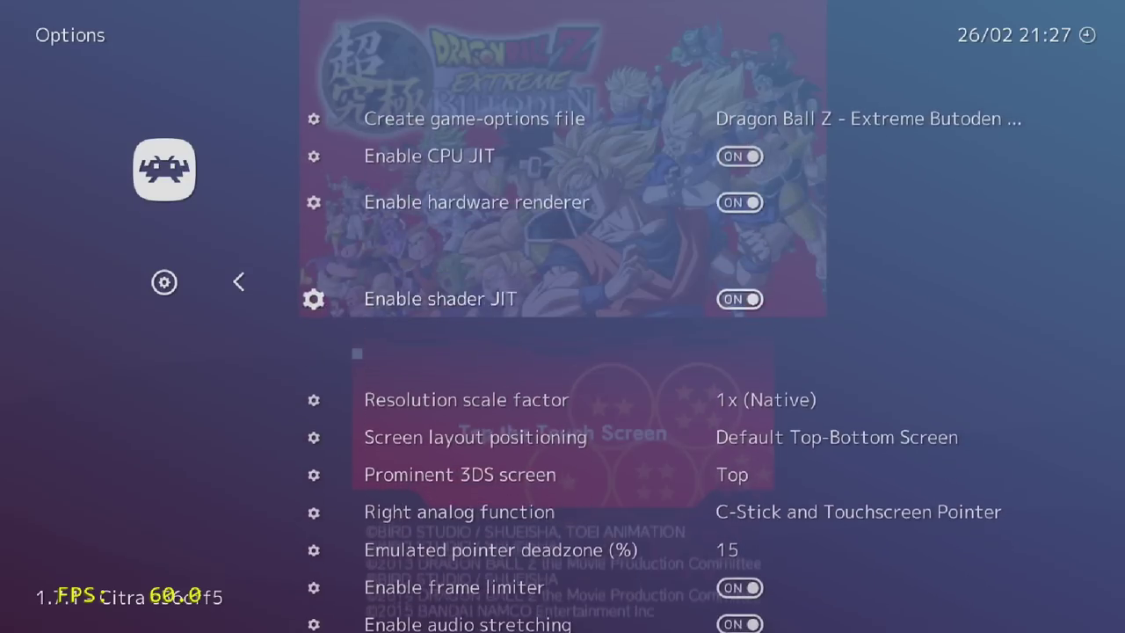
{"action": "key", "text": "Down"}
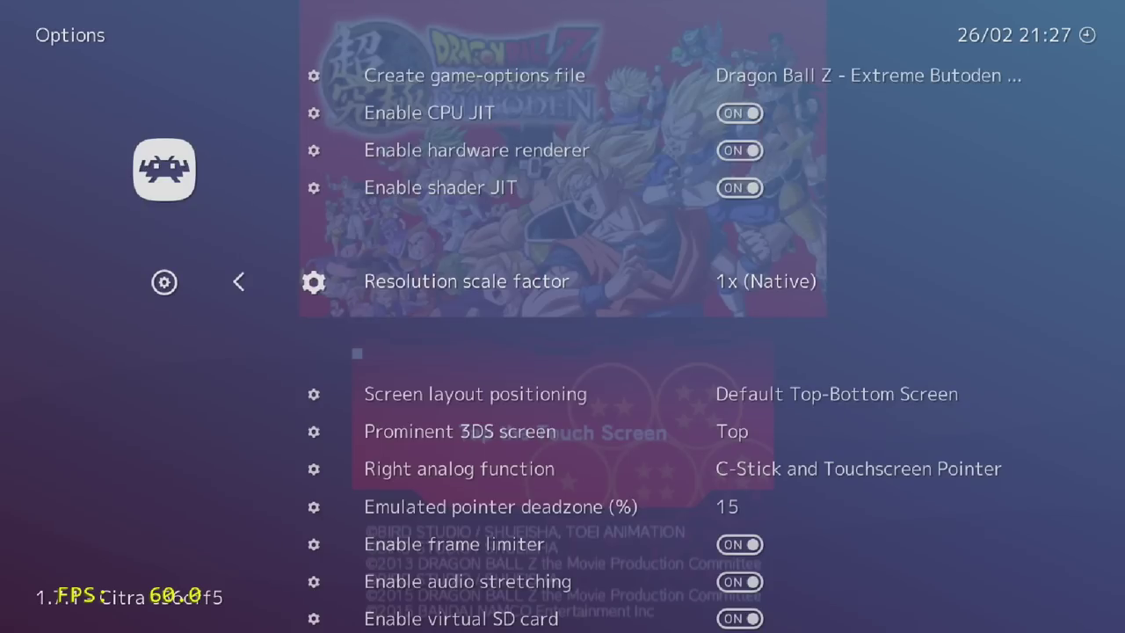
{"action": "key", "text": "Down"}
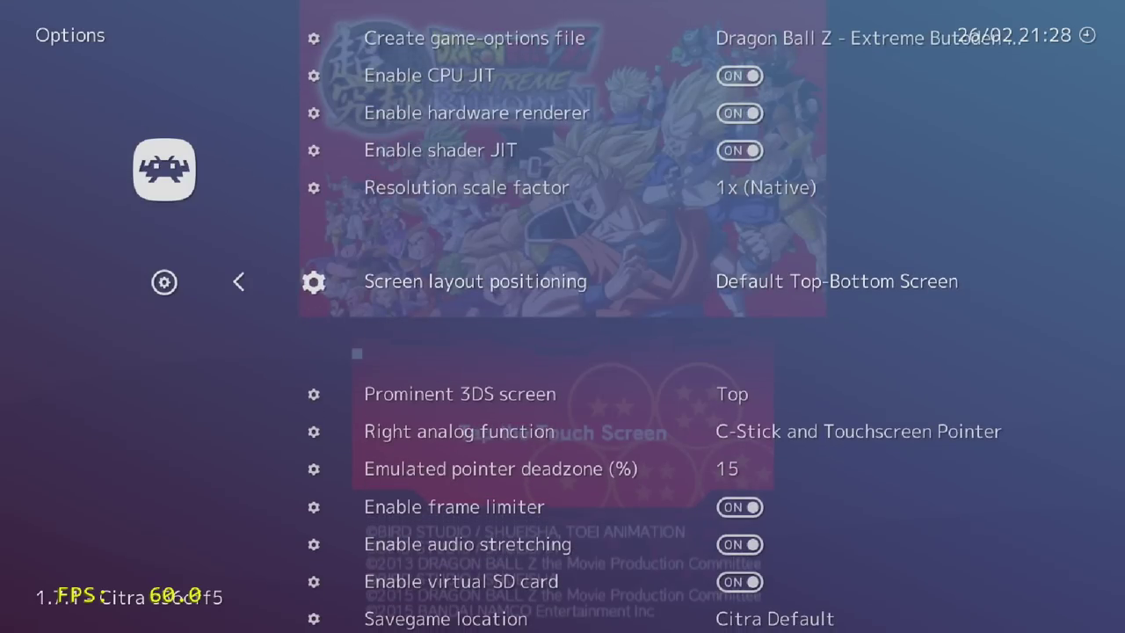
{"action": "key", "text": "Right"}
{"action": "key", "text": "Right"}
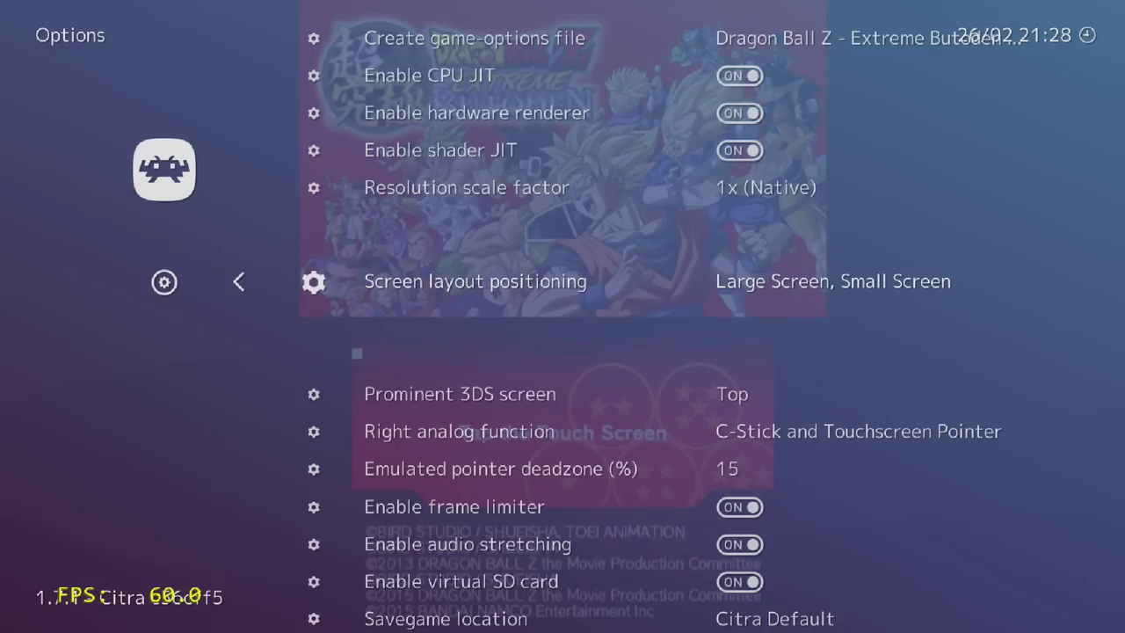
Review the remaining core options, from the prominent 3DS screen to the savegame location
{"action": "key", "text": "Down"}
{"action": "key", "text": "Down"}
{"action": "key", "text": "Down"}
{"action": "key", "text": "Down"}
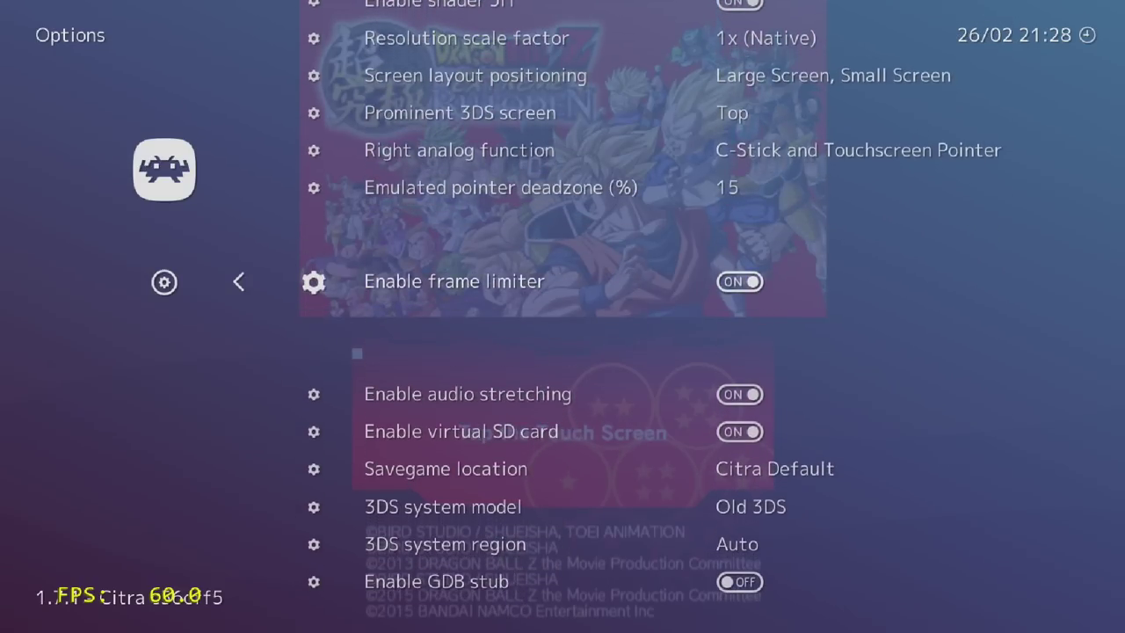
{"action": "key", "text": "Down"}
{"action": "key", "text": "Down"}
{"action": "key", "text": "Down"}
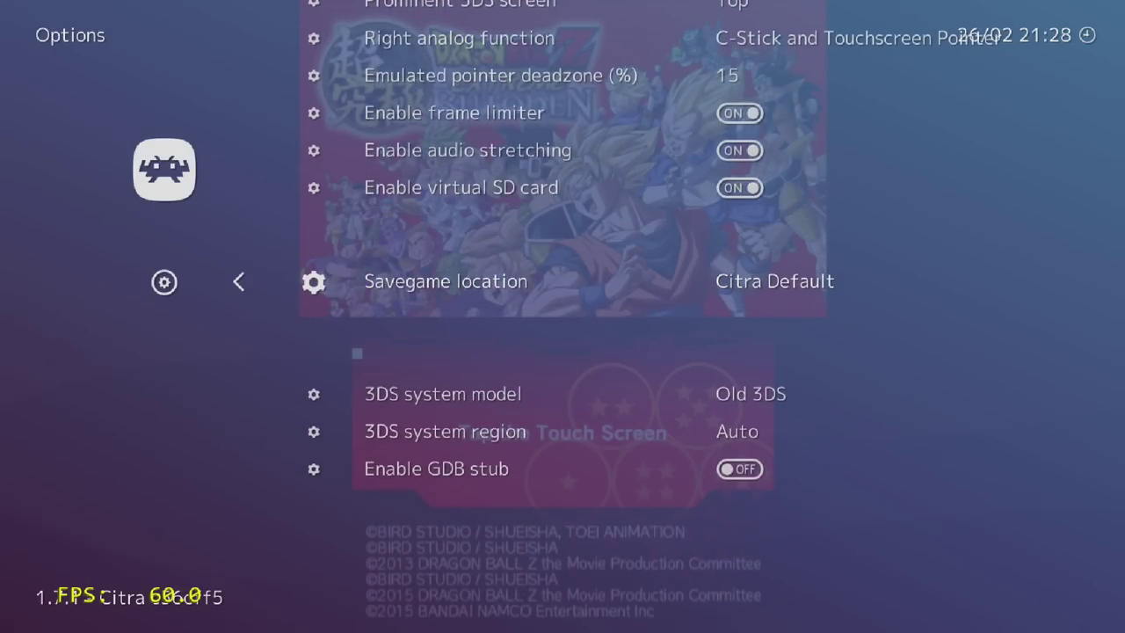
Leave the core options, check the override saving entries in the Quick Menu, and resume the game
{"action": "key", "text": "BackSpace"}
{"action": "key", "text": "Down"}
{"action": "key", "text": "Down"}
{"action": "key", "text": "Down"}
{"action": "key", "text": "Down"}
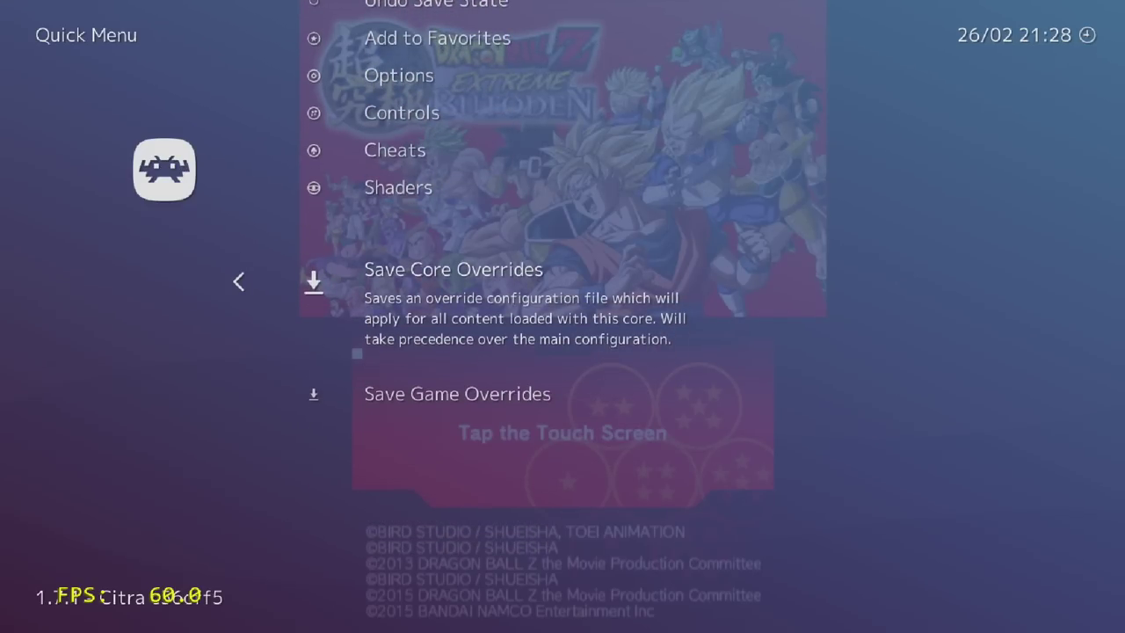
{"action": "key", "text": "Up"}
{"action": "key", "text": "Up"}
{"action": "key", "text": "Up"}
{"action": "key", "text": "Up"}
{"action": "key", "text": "Up"}
{"action": "key", "text": "Up"}
{"action": "key", "text": "Up"}
{"action": "key", "text": "Up"}
{"action": "key", "text": "Up"}
{"action": "key", "text": "Up"}
{"action": "key", "text": "Up"}
{"action": "key", "text": "Up"}
{"action": "key", "text": "Up"}
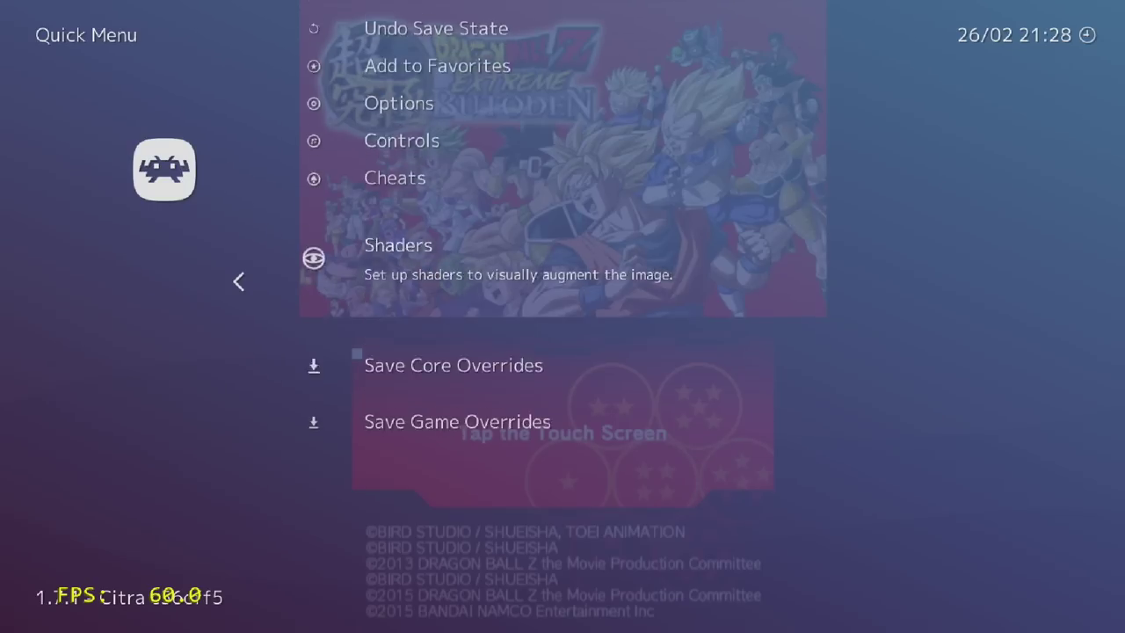
{"action": "key", "text": "Up"}
{"action": "key", "text": "Return"}
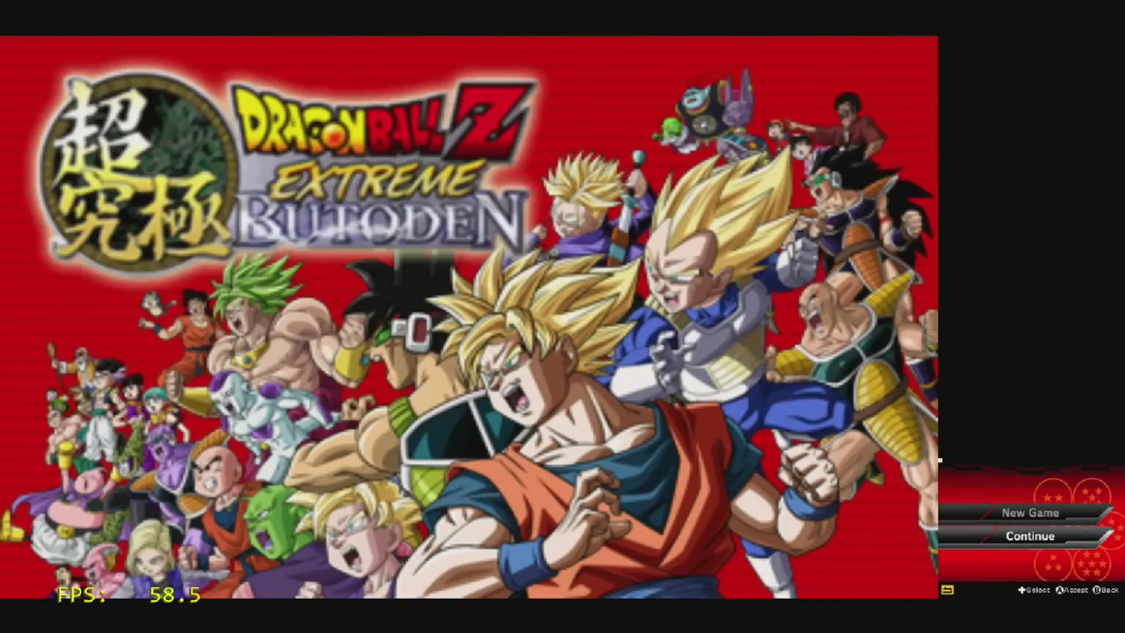
Go back to the game's title prompt and start a new game through the emulated touch screen
{"action": "key", "text": "z"}
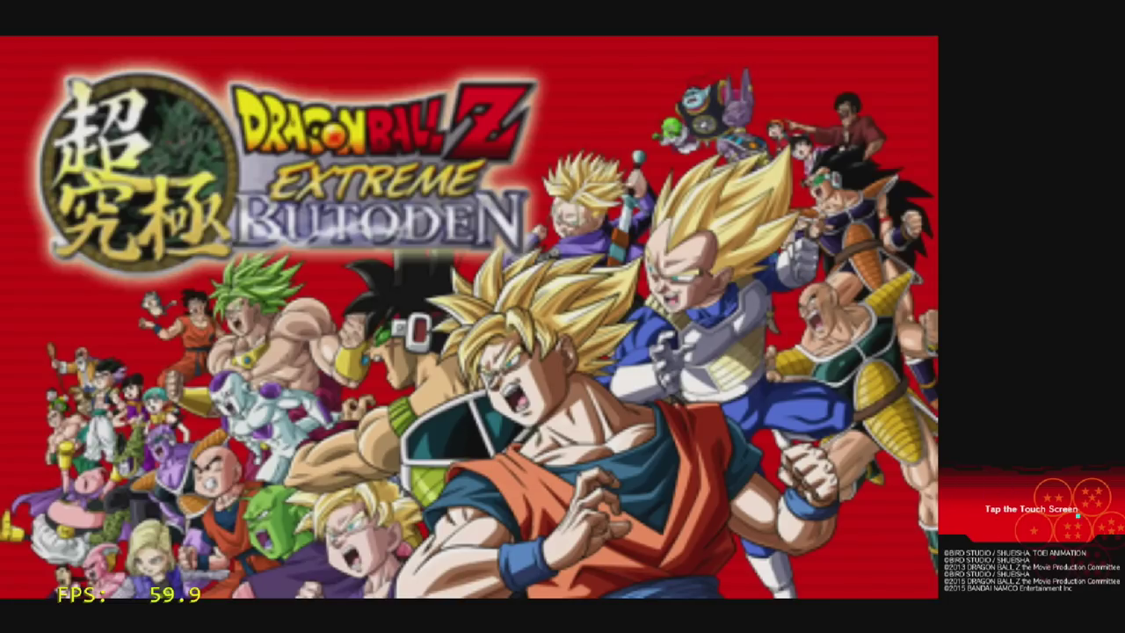
{"action": "left_click", "coordinate": [1031, 509]}
{"action": "left_click", "coordinate": [1031, 512]}
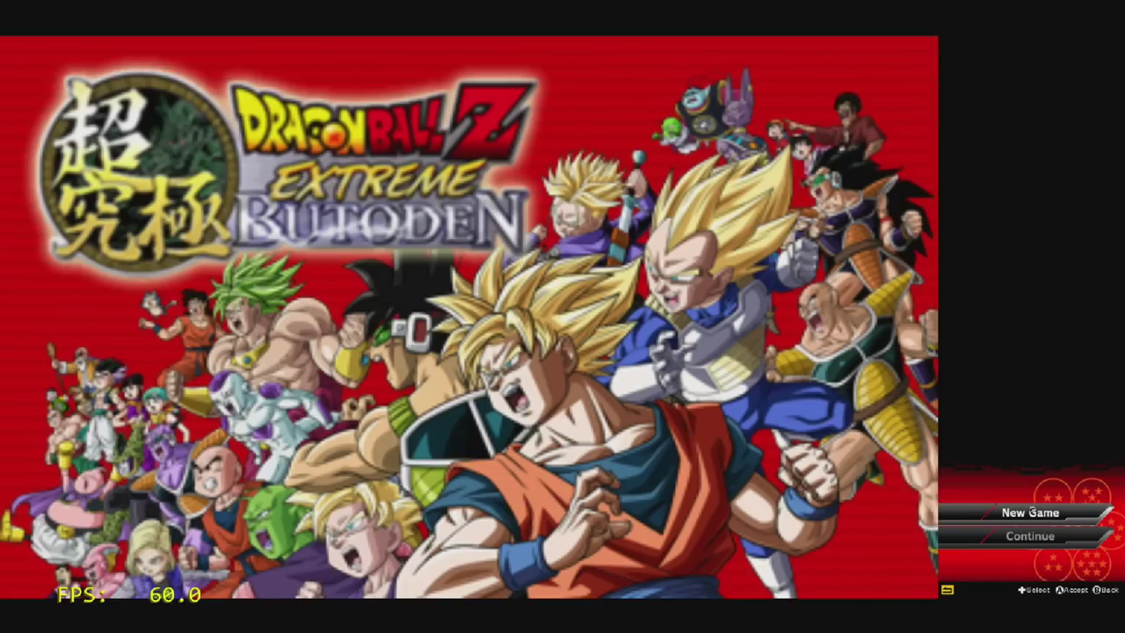
{"action": "left_click", "coordinate": [1032, 512]}
{"action": "left_click", "coordinate": [1032, 508]}
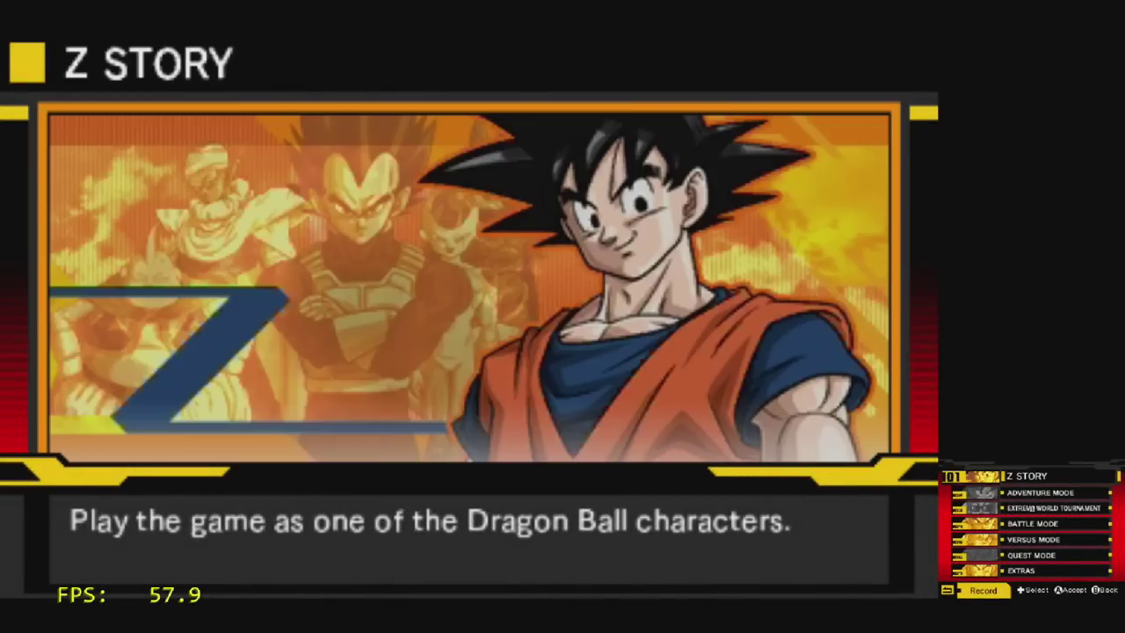
Choose Battle Mode from the game's main menu
{"action": "key", "text": "Down"}
{"action": "key", "text": "Down"}
{"action": "key", "text": "Down"}
{"action": "key", "text": "Down"}
{"action": "key", "text": "Up"}
{"action": "key", "text": "Return"}
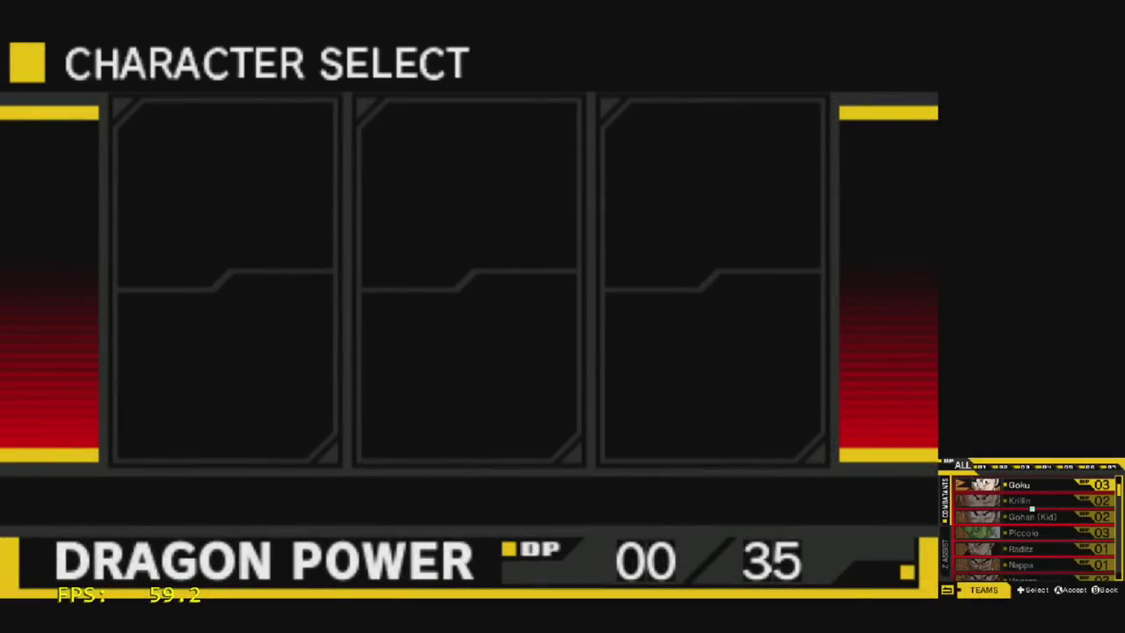
Select Goku, Krillin and Piccolo as the player's team and confirm it
{"action": "key", "text": "Return"}
{"action": "key", "text": "Down"}
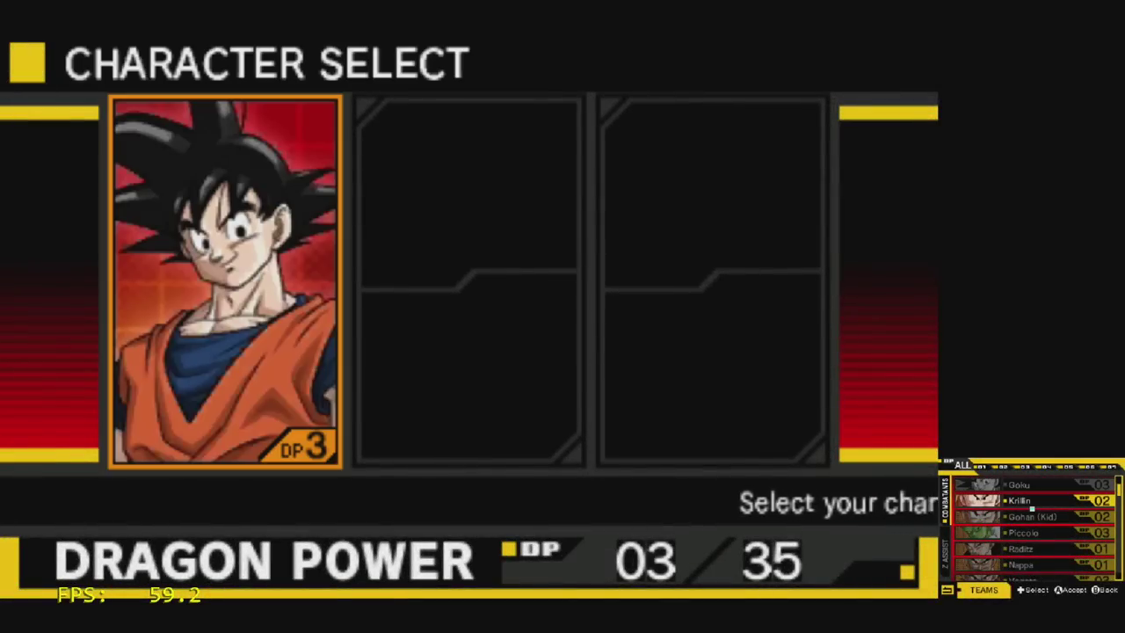
{"action": "key", "text": "Return"}
{"action": "key", "text": "Down"}
{"action": "key", "text": "Down"}
{"action": "key", "text": "Return"}
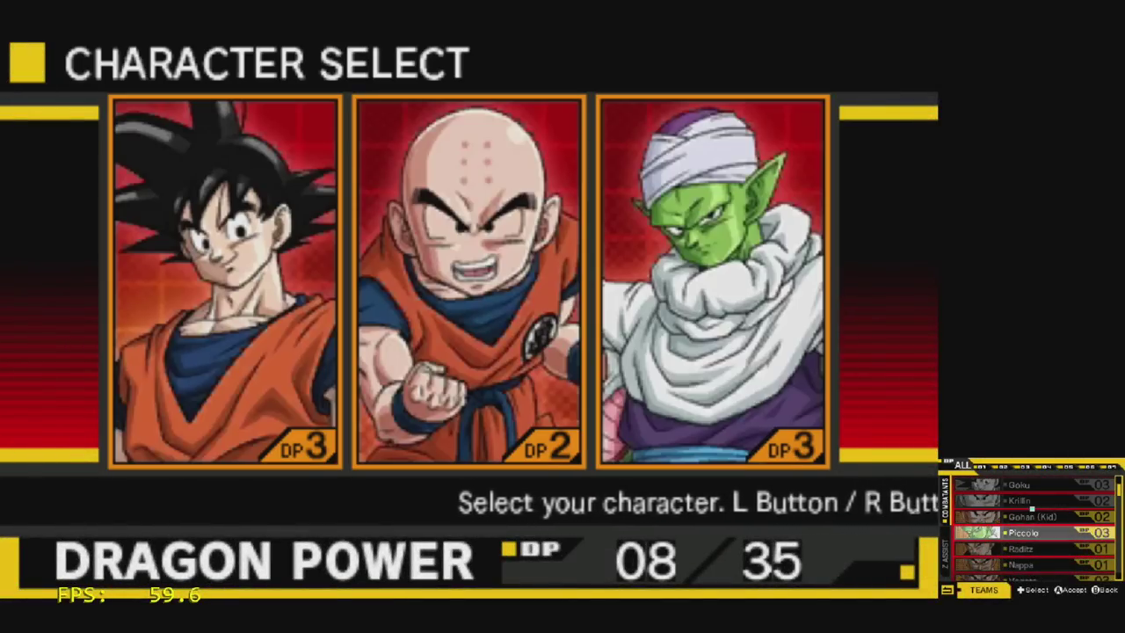
{"action": "key", "text": "Return"}
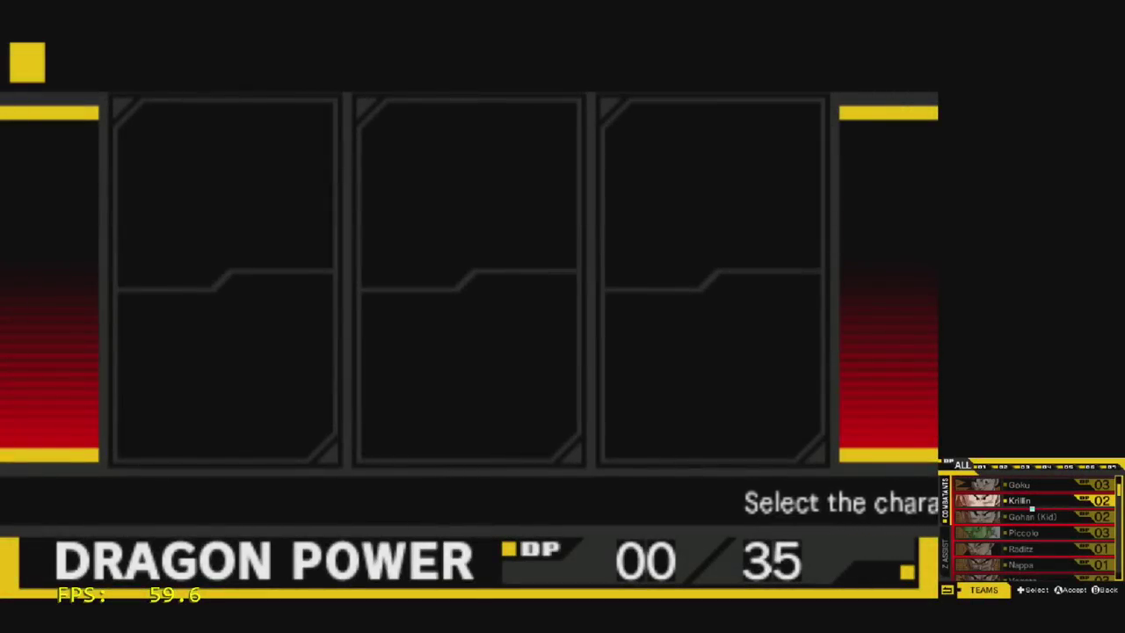
Select Raditz, Captain Ginyu and Frieza (Final Form) as the CPU team, and start the battle on the Rocky Area stage
{"action": "key", "text": "Down"}
{"action": "key", "text": "Down"}
{"action": "key", "text": "Down"}
{"action": "key", "text": "Down"}
{"action": "key", "text": "Return"}
{"action": "key", "text": "Down"}
{"action": "key", "text": "Down"}
{"action": "key", "text": "Down"}
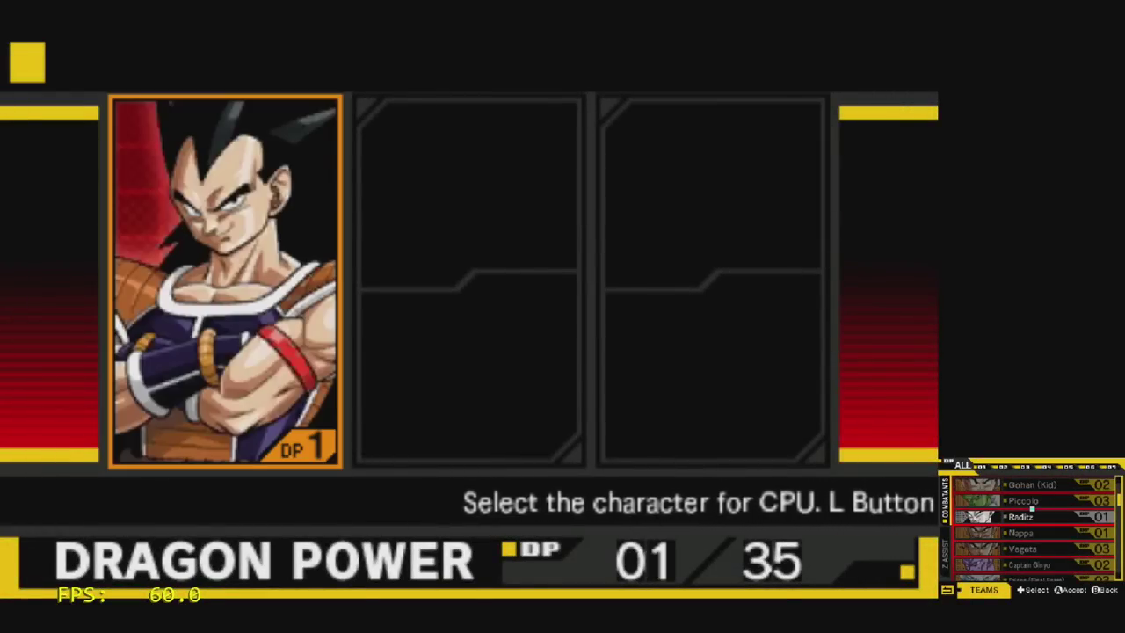
{"action": "key", "text": "Return"}
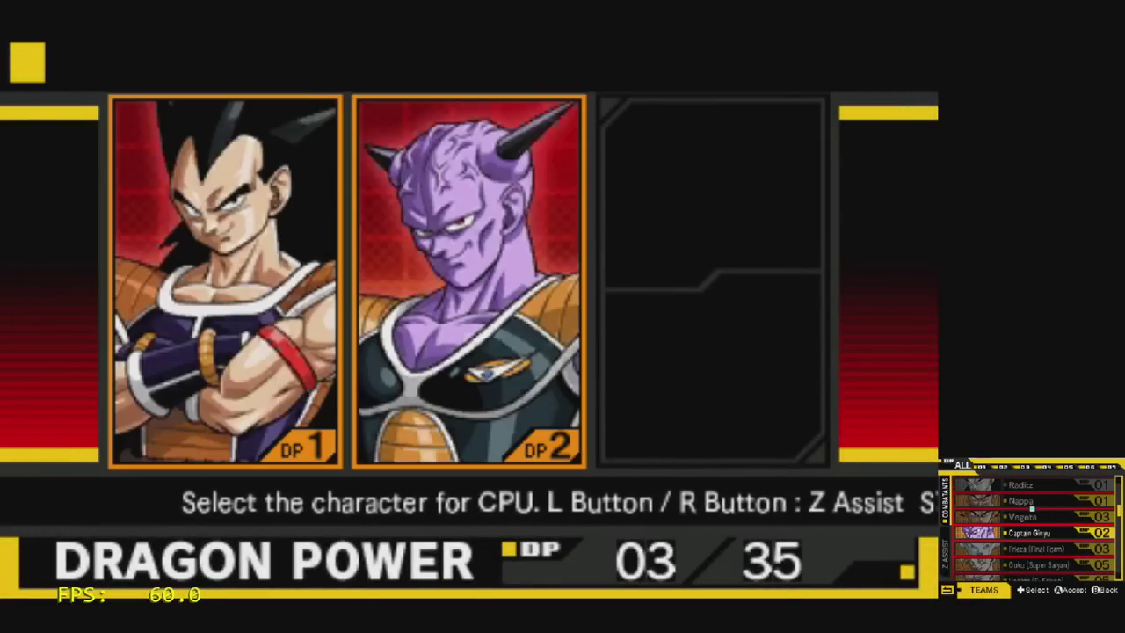
{"action": "key", "text": "Down"}
{"action": "key", "text": "Return"}
{"action": "key", "text": "Return"}
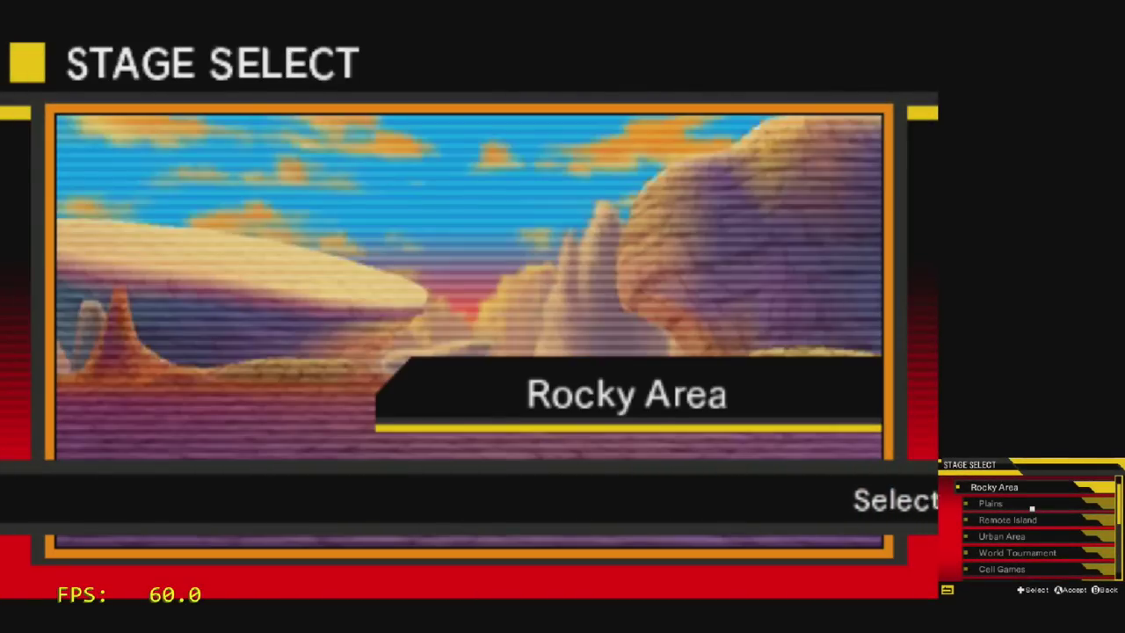
{"action": "key", "text": "Return"}
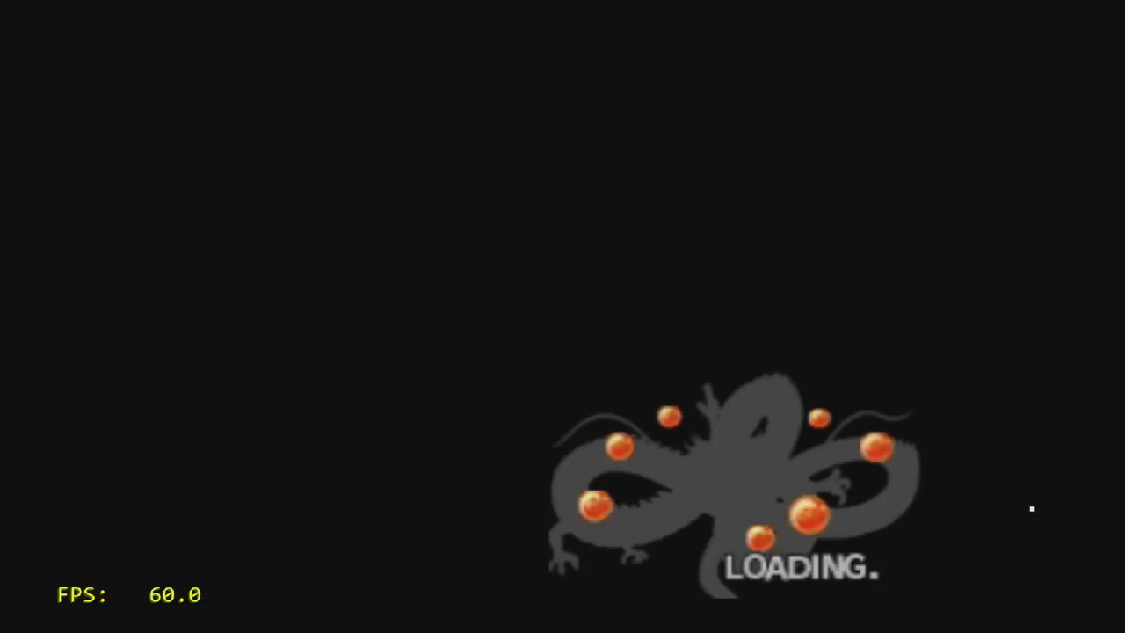
{"action": "key", "text": "Return"}
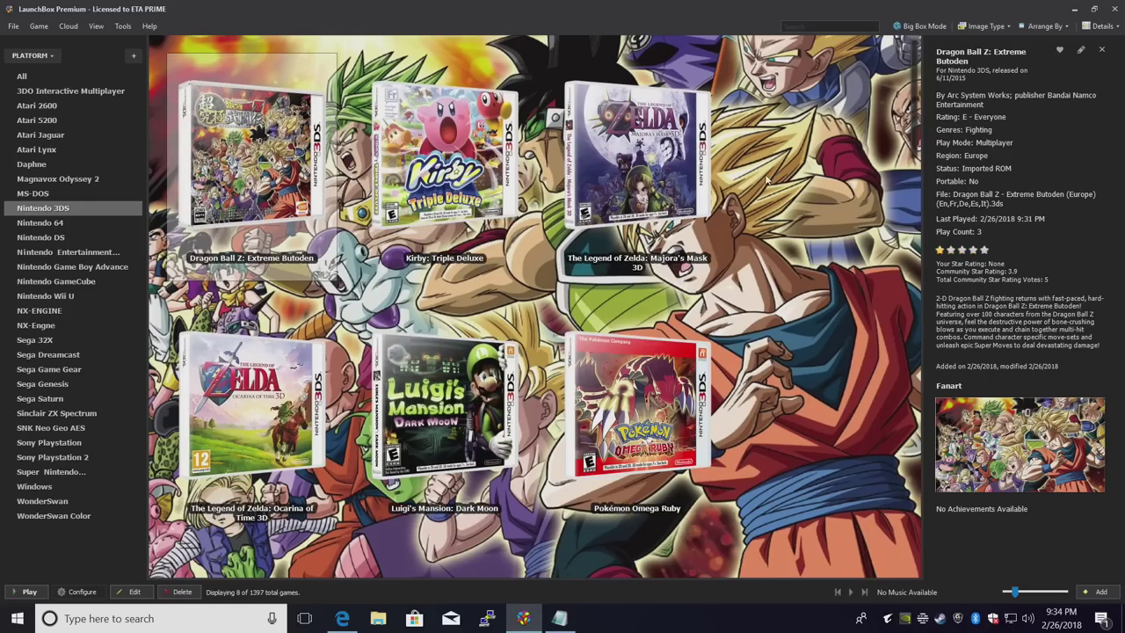
Browse the Nintendo 3DS game library in LaunchBox with the Dragon Ball Z fanart background
{"action": "scroll", "coordinate": [914, 130], "scroll_direction": "down", "scroll_amount": 1}
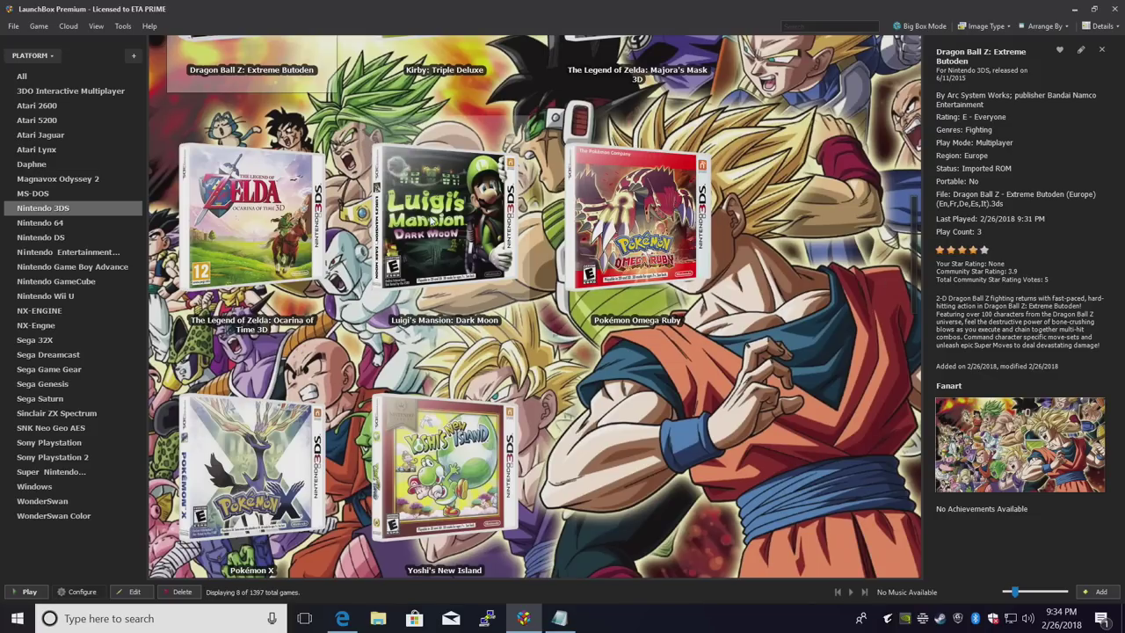
{"action": "mouse_move", "coordinate": [426, 199]}
{"action": "scroll", "coordinate": [457, 227], "scroll_direction": "up", "scroll_amount": 1}
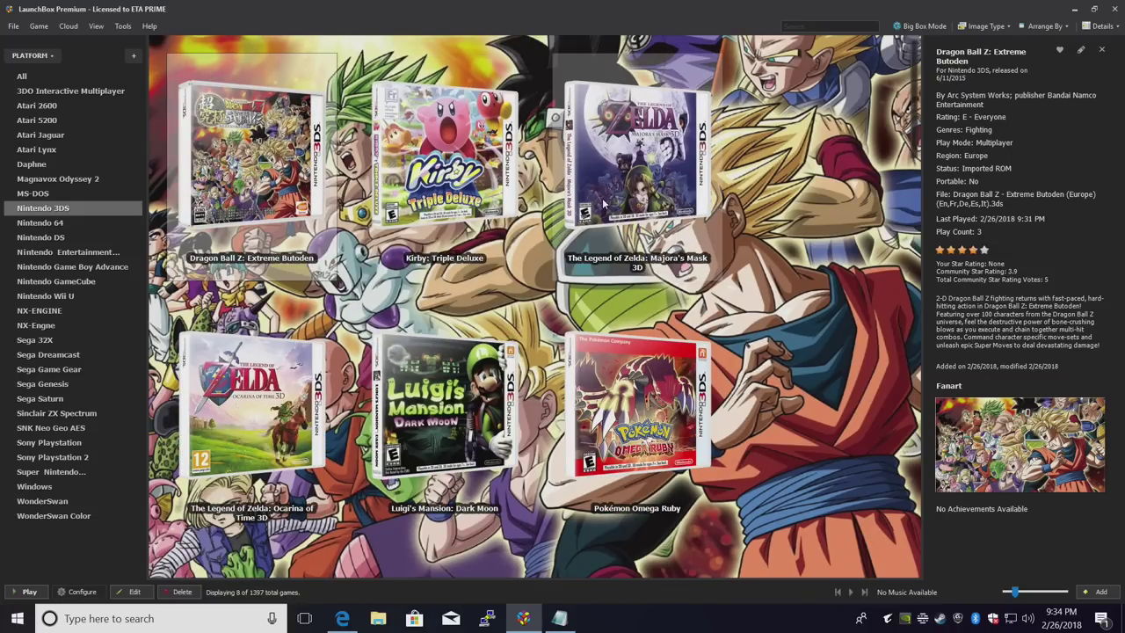
{"action": "scroll", "coordinate": [622, 347], "scroll_direction": "down", "scroll_amount": 1}
{"action": "scroll", "coordinate": [621, 338], "scroll_direction": "up", "scroll_amount": 1}
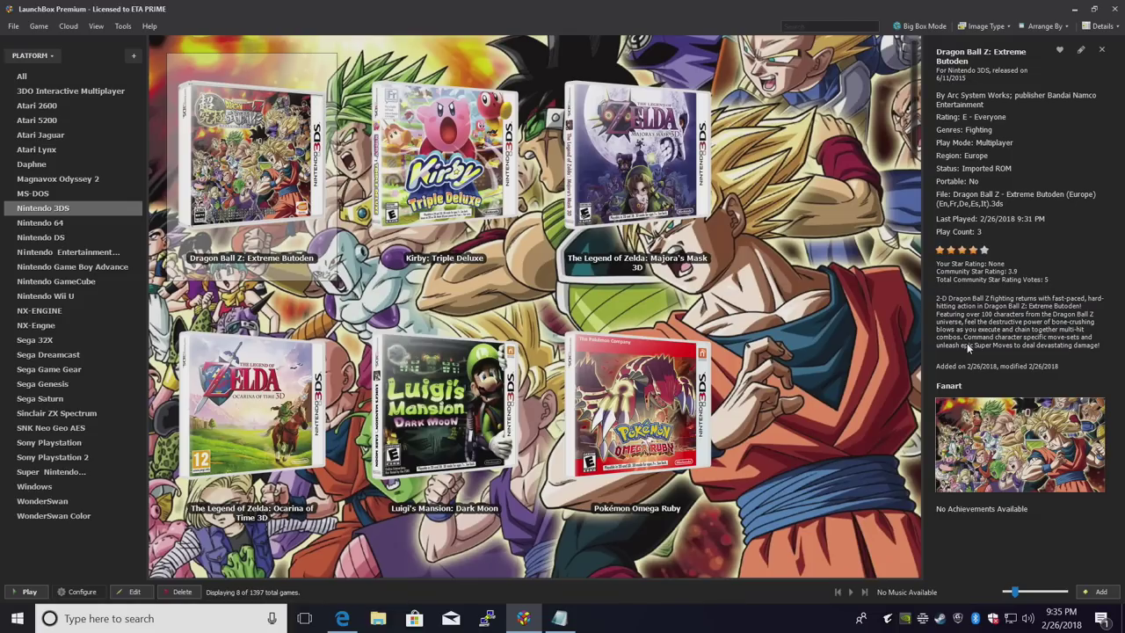
Switch to the Notepad file LAUNCHBOX RETROARCH 3DS.txt, review the emulator name, platform and command-line parameters, and minimise it
{"action": "left_click", "coordinate": [563, 618]}
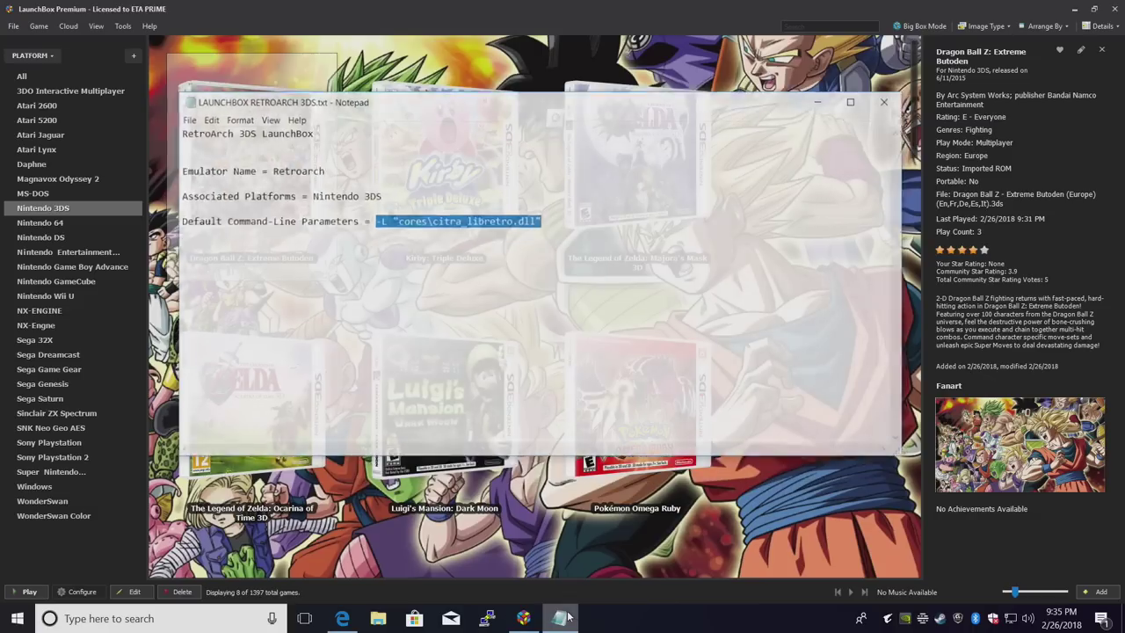
{"action": "left_click", "coordinate": [416, 288]}
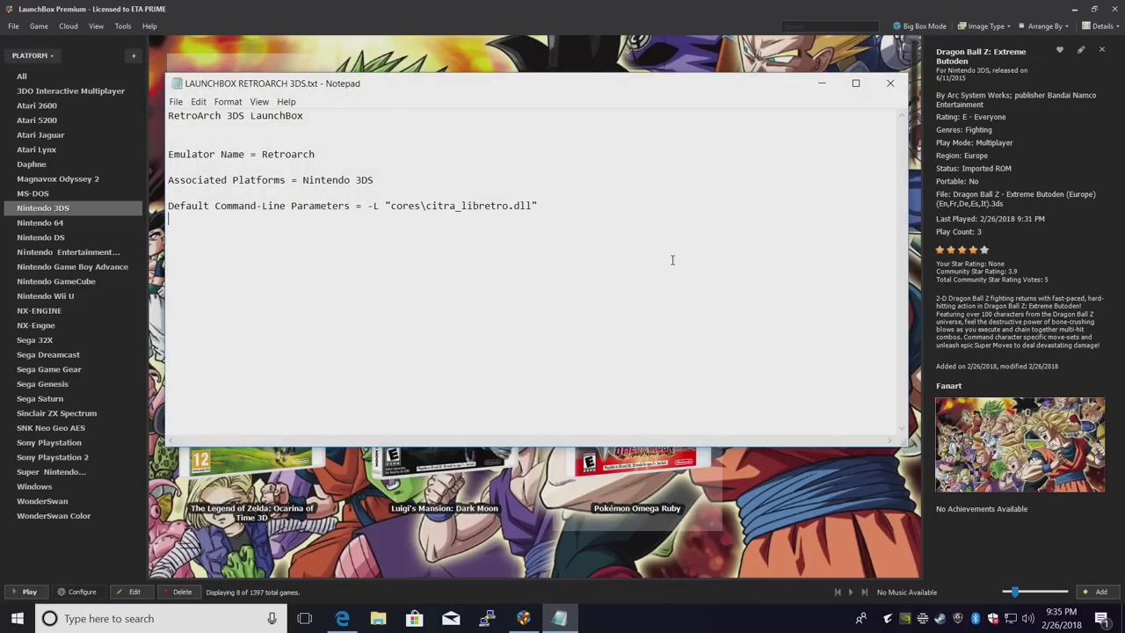
{"action": "left_click", "coordinate": [822, 83]}
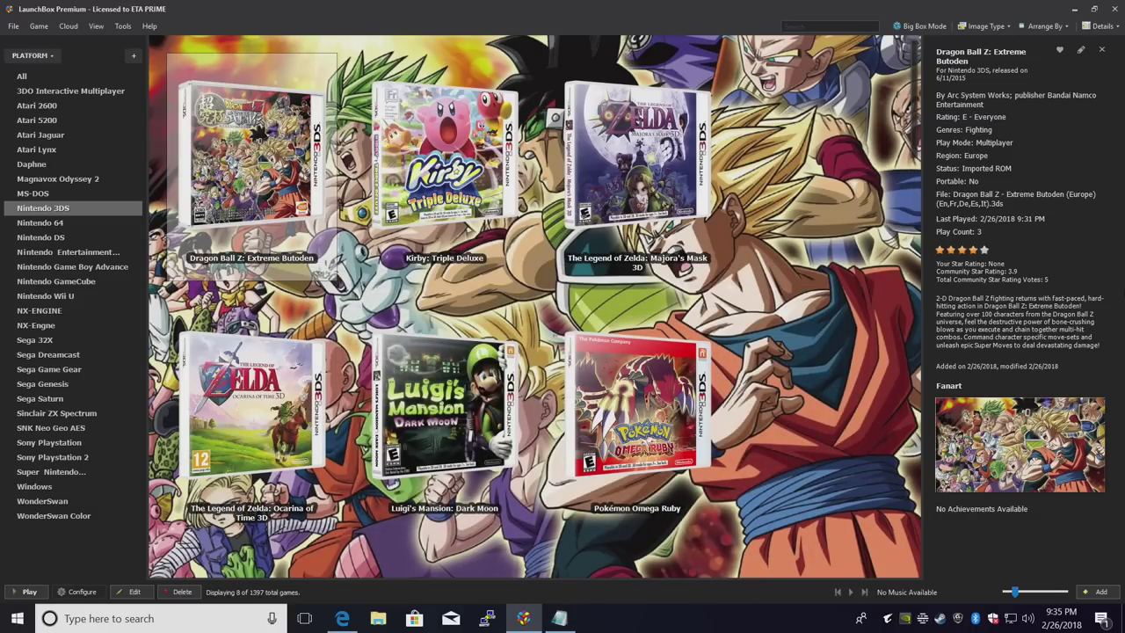